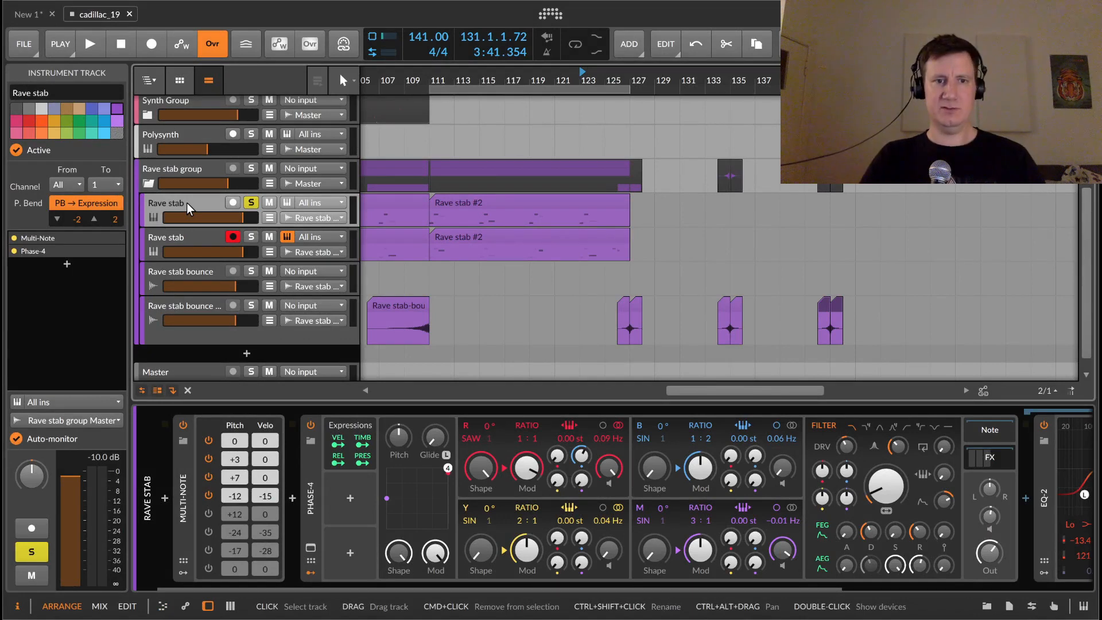
# Step: Arm the Rave stab track for recording and disarm the second Rave stab track
pyautogui.click(232, 202)
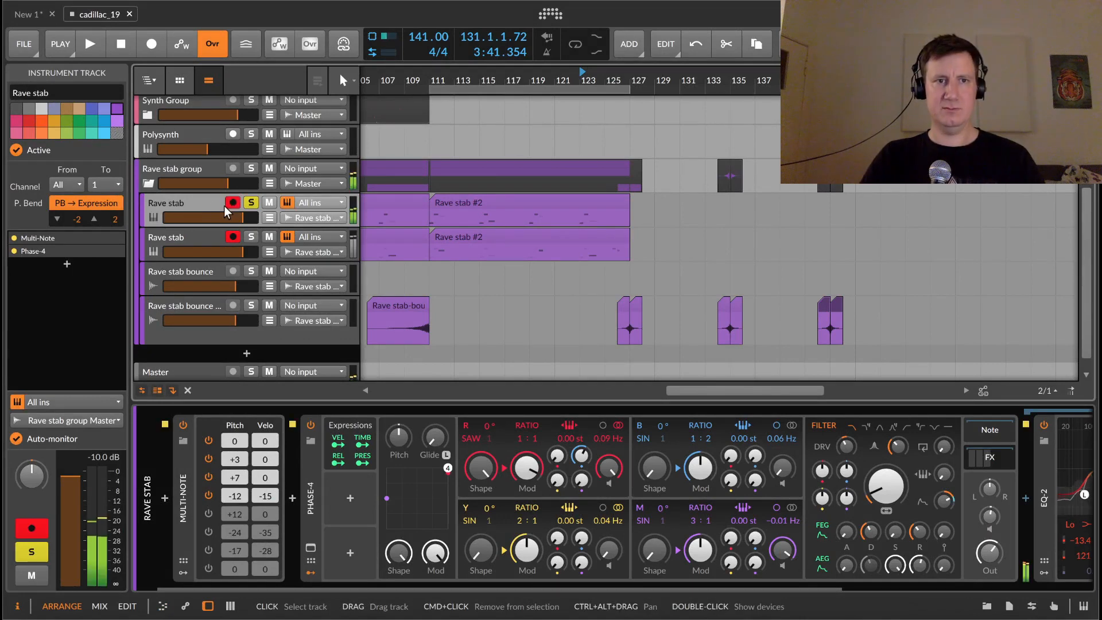
pyautogui.click(233, 236)
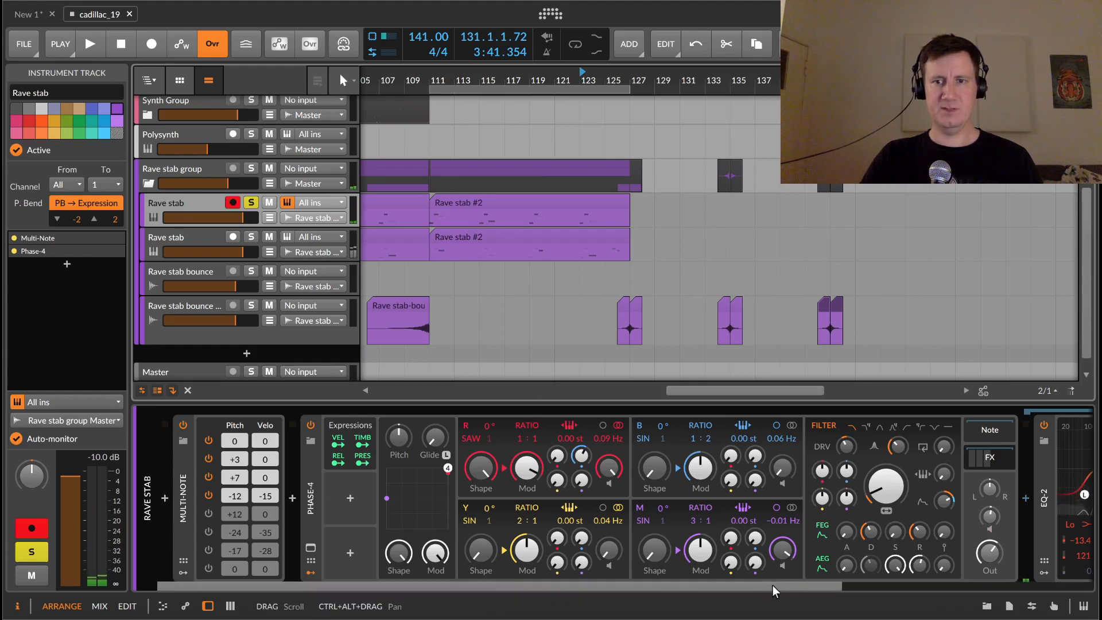
# Step: Open the ValhallaPlate plug-in window on the Rave stab chain to examine its settings, then close it
pyautogui.moveTo(772, 584); pyautogui.dragTo(974, 533)
pyautogui.click(899, 503)
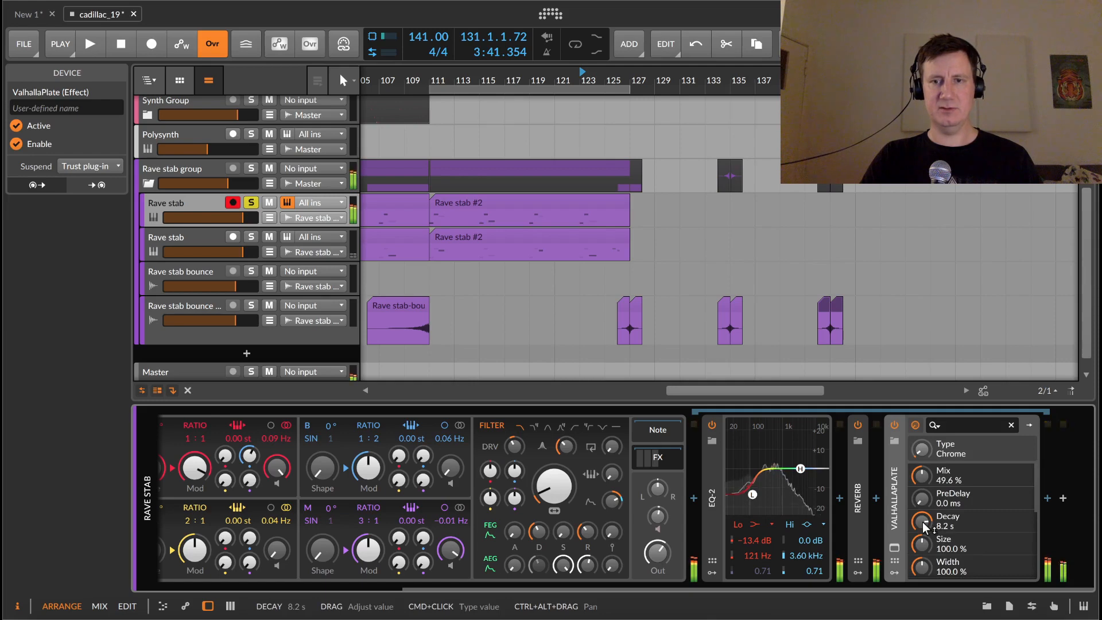
pyautogui.moveTo(919, 521)
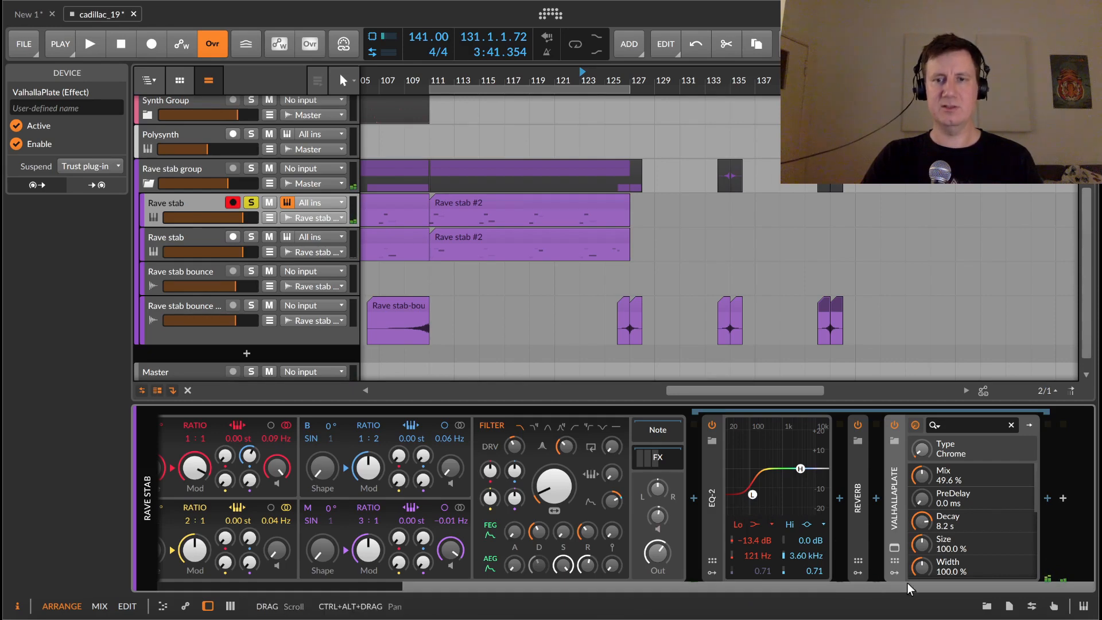
pyautogui.click(894, 547)
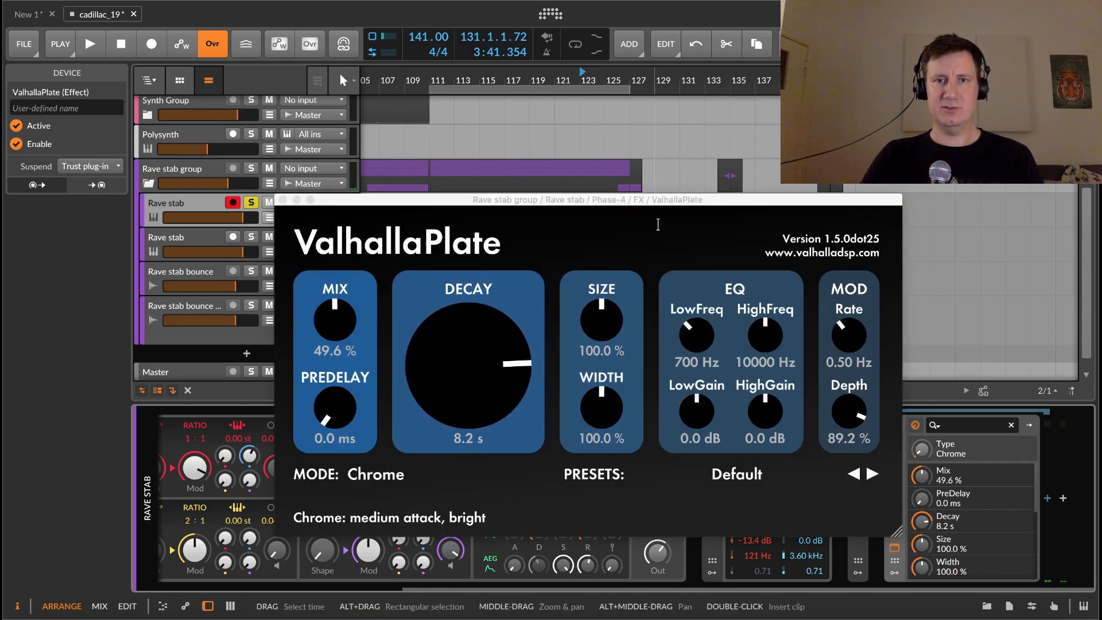
pyautogui.moveTo(634, 201); pyautogui.dragTo(590, 185)
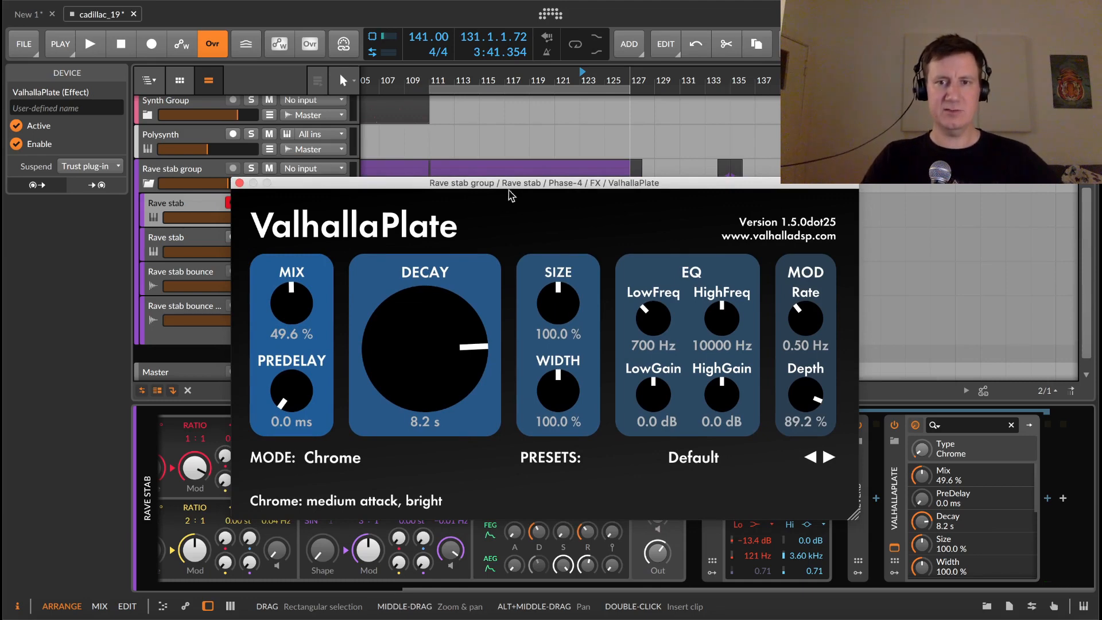
pyautogui.moveTo(318, 184); pyautogui.dragTo(328, 186)
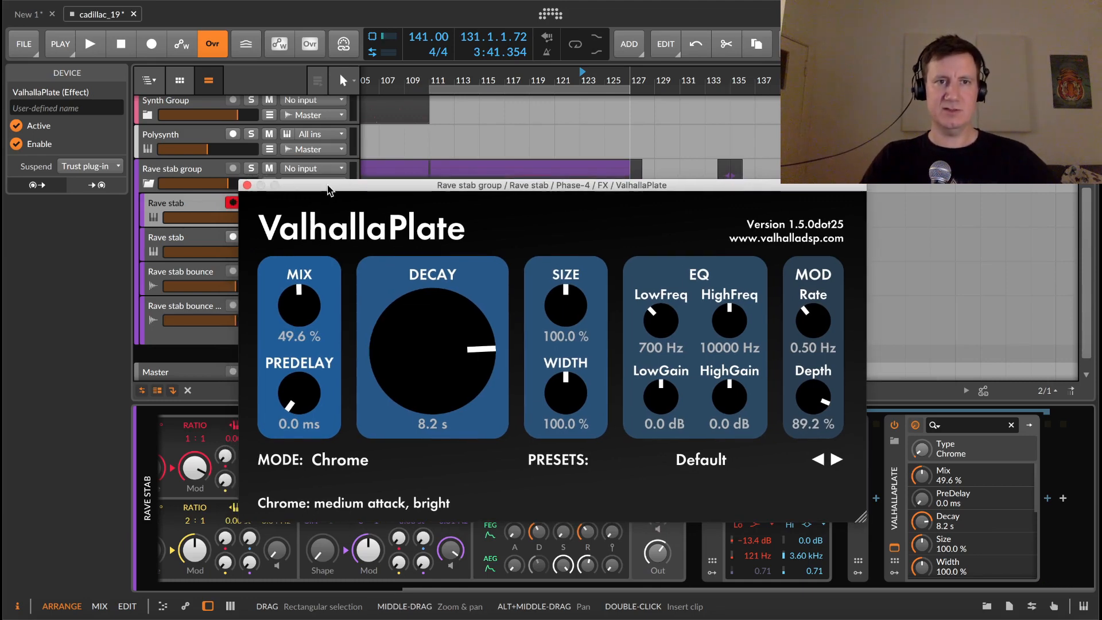
pyautogui.click(248, 185)
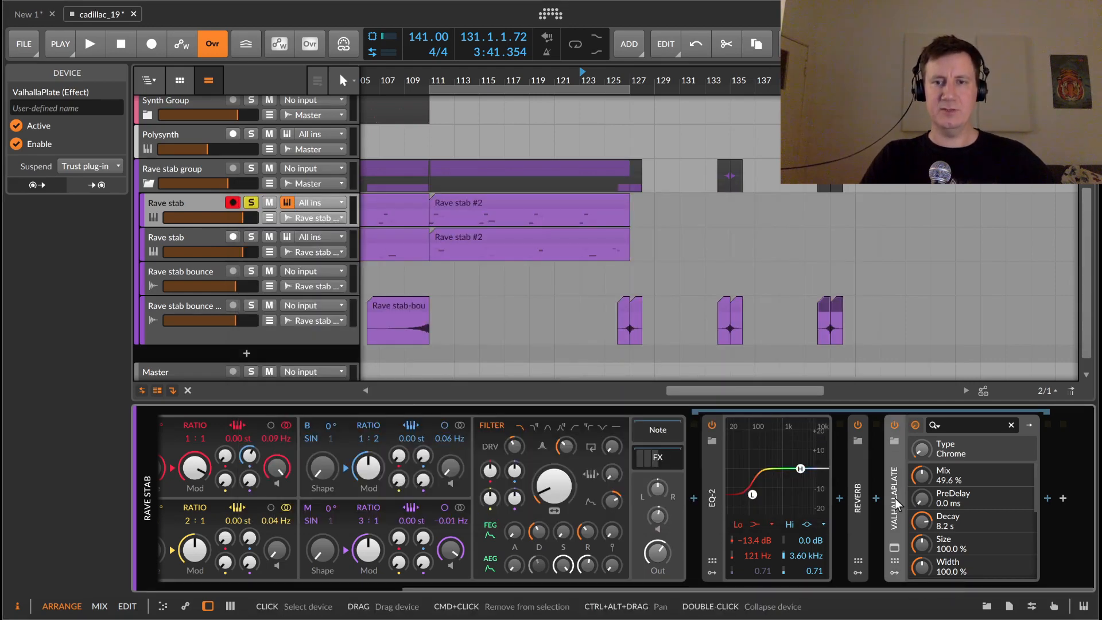
# Step: Insert a Tool device after ValhallaPlate by searching for "tool"
pyautogui.click(1048, 499)
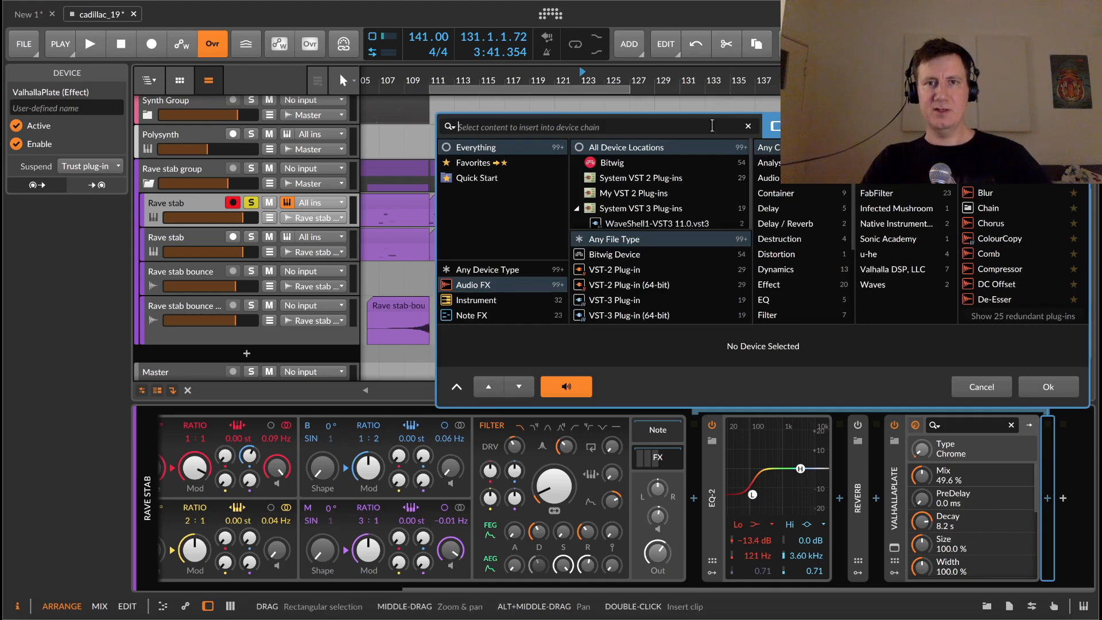
pyautogui.write('tool')
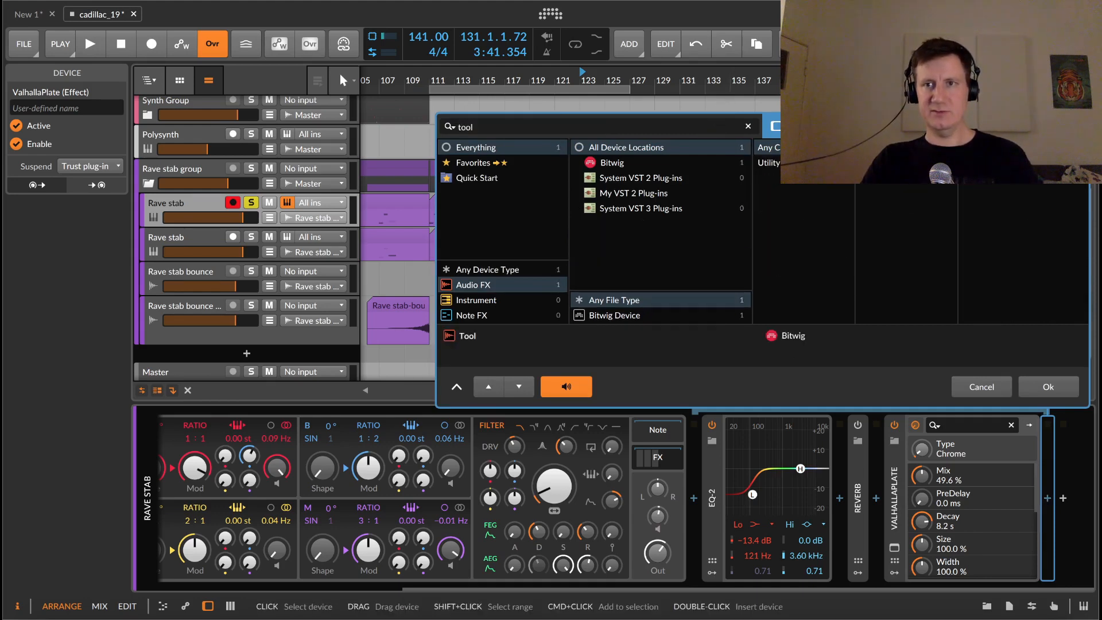
pyautogui.press('Return')
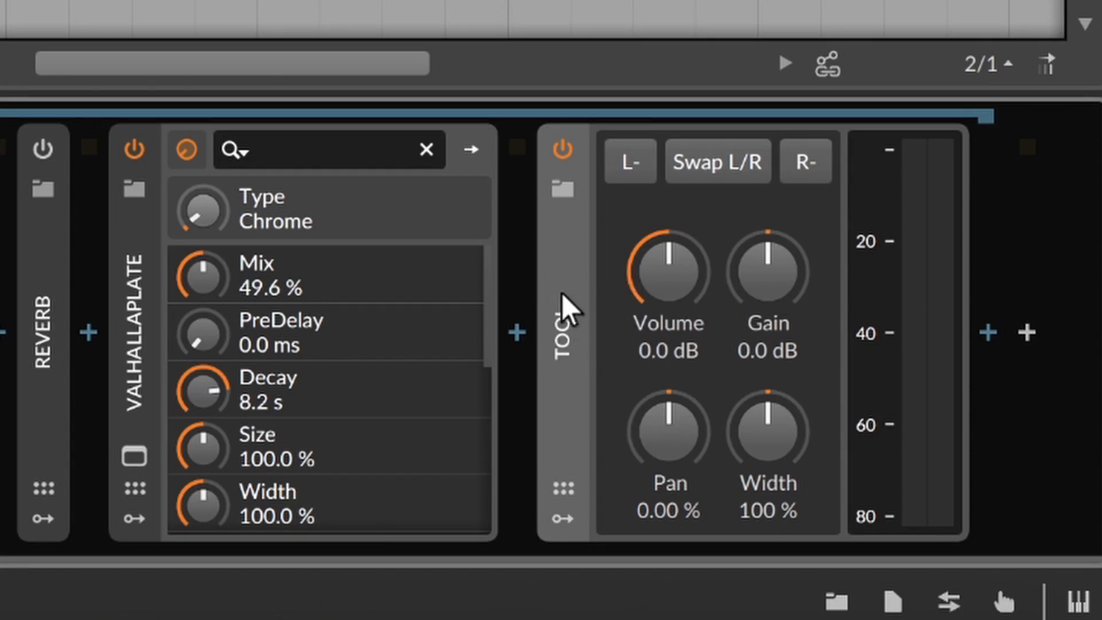
pyautogui.moveTo(691, 455)
pyautogui.mouseDown()
pyautogui.moveTo(691, 488)
pyautogui.moveTo(691, 402)
pyautogui.moveTo(691, 454)
pyautogui.moveTo(691, 443)
pyautogui.mouseUp()
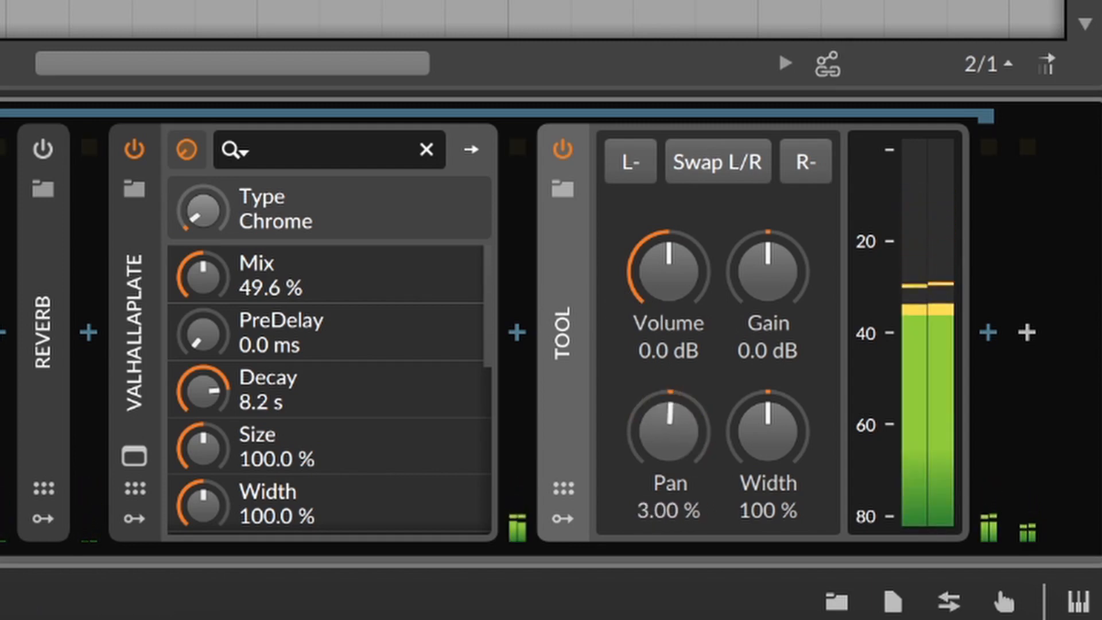
pyautogui.doubleClick(681, 432)
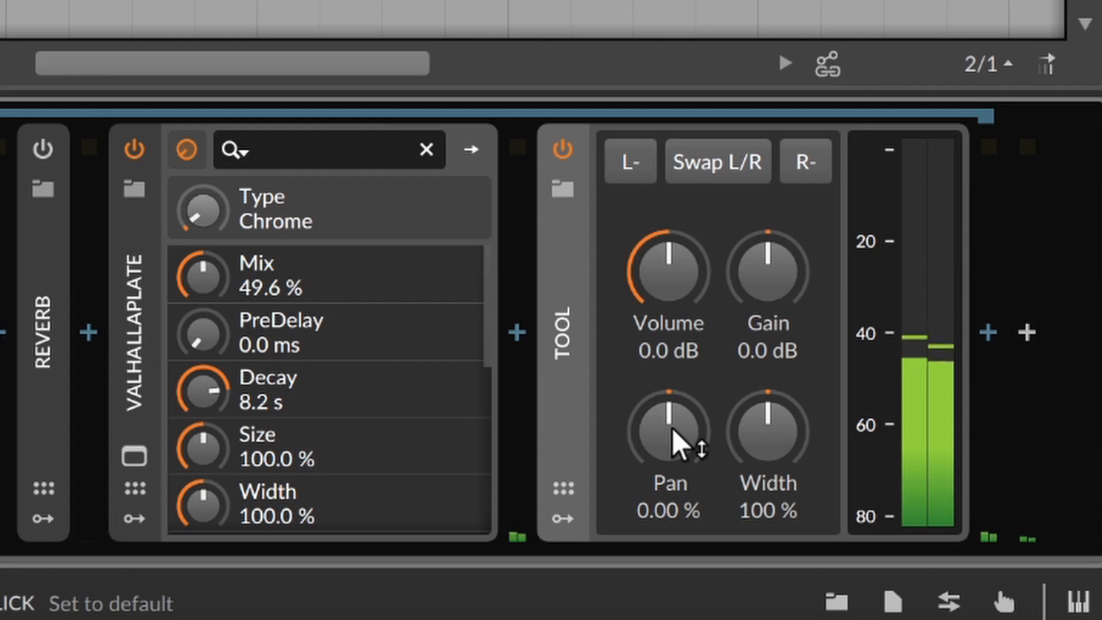
pyautogui.moveTo(670, 264)
pyautogui.mouseDown()
pyautogui.moveTo(670, 321)
pyautogui.moveTo(669, 264)
pyautogui.mouseUp()
pyautogui.doubleClick(669, 267)
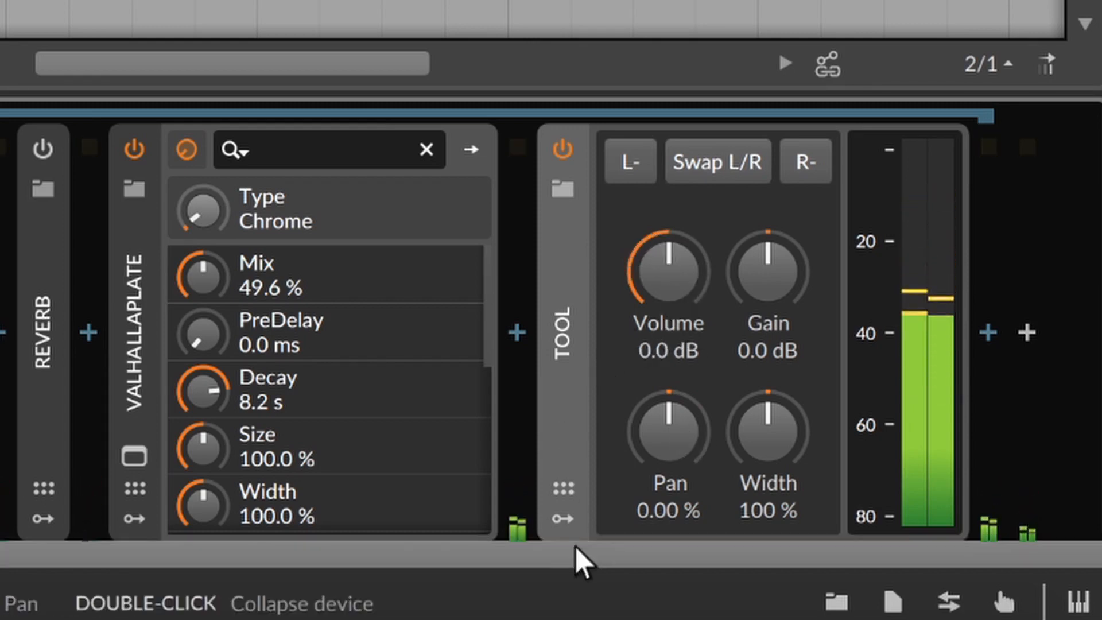
# Step: Add a Note Sidechain modulator to the Tool device
pyautogui.click(566, 517)
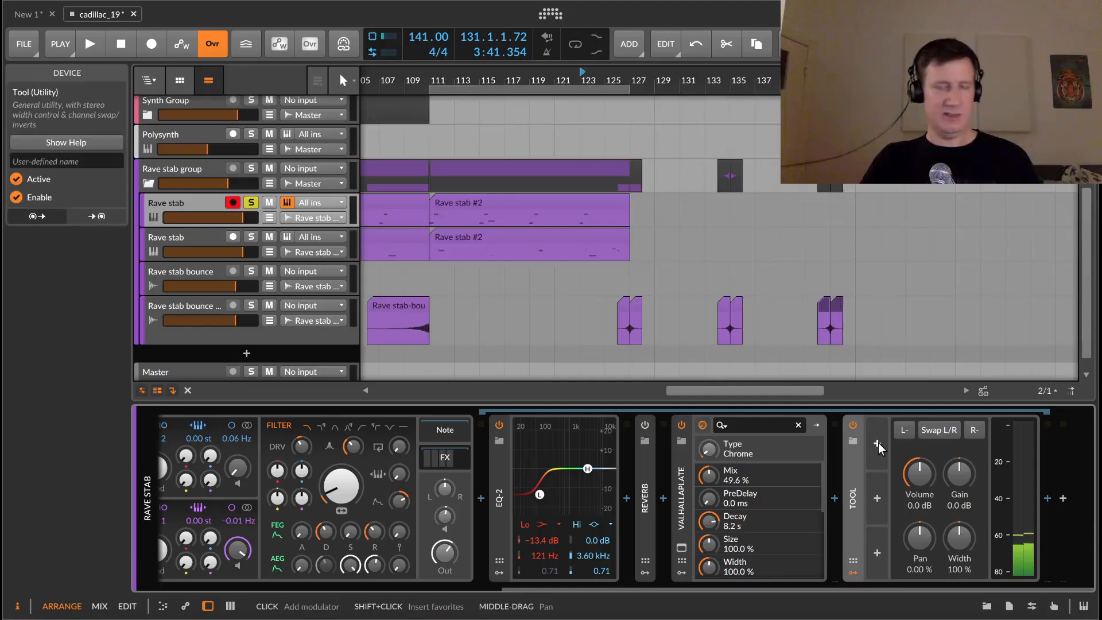
pyautogui.click(878, 443)
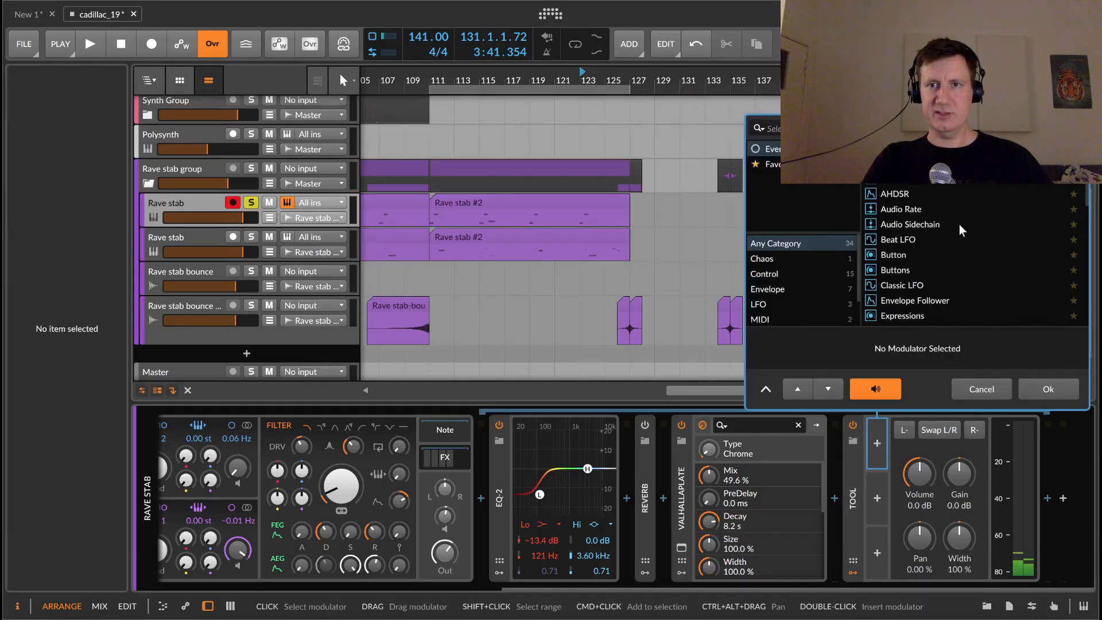
pyautogui.scroll(-1, 959, 224)
pyautogui.click(943, 223)
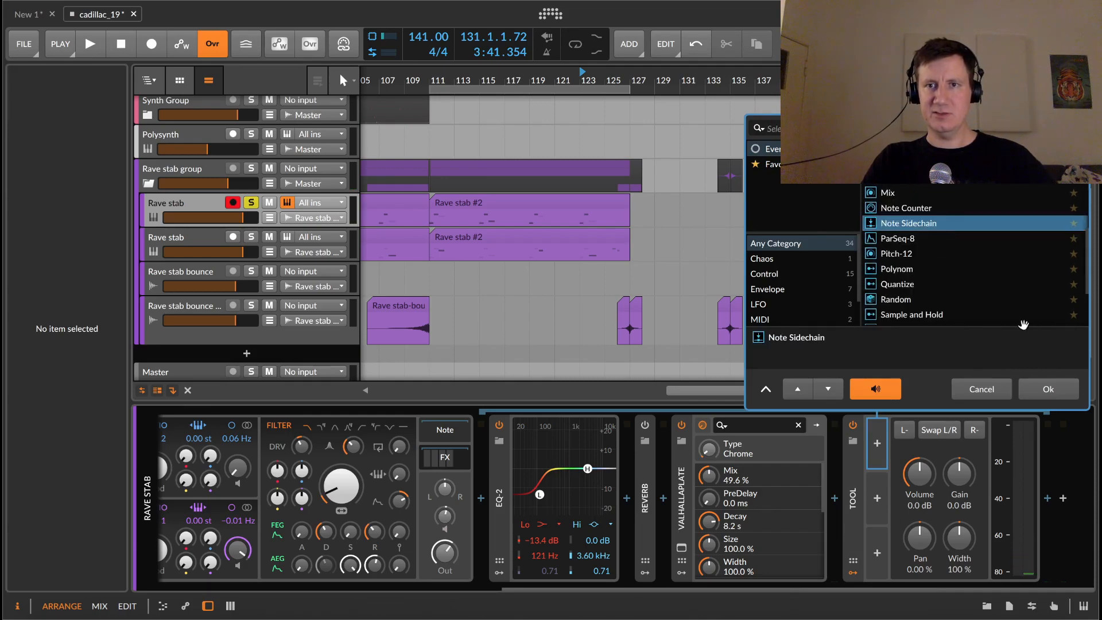
pyautogui.click(1049, 389)
# Step: Start playback and map the Note Sidechain modulator to the Tool's Volume with a negative depth of -1.020
pyautogui.moveTo(975, 589); pyautogui.dragTo(999, 590)
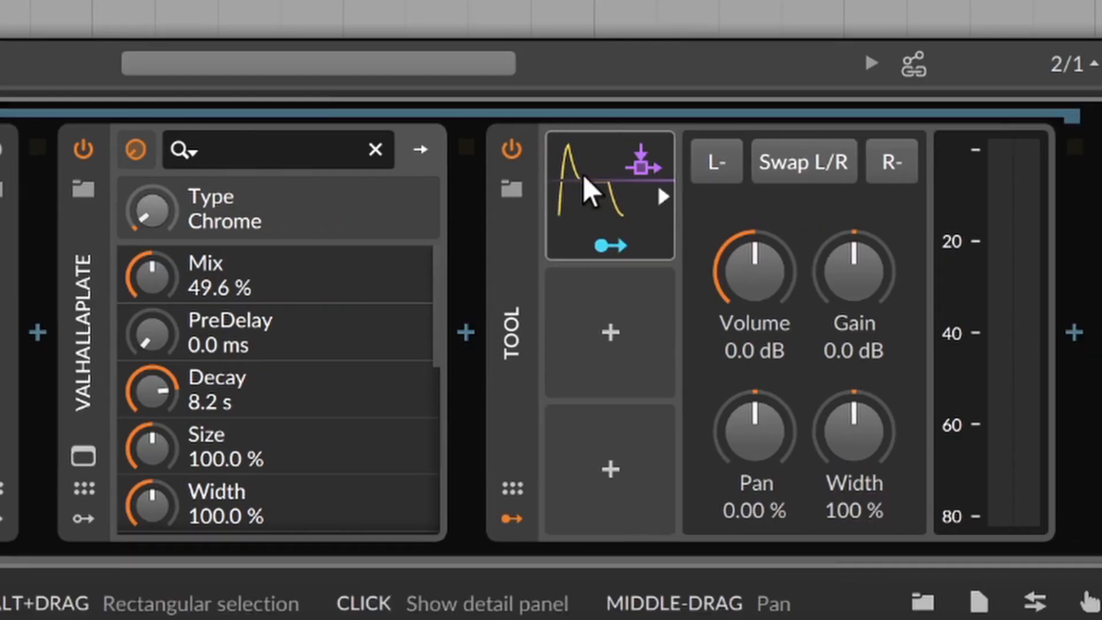
pyautogui.click(854, 438)
pyautogui.moveTo(794, 560); pyautogui.dragTo(1100, 569)
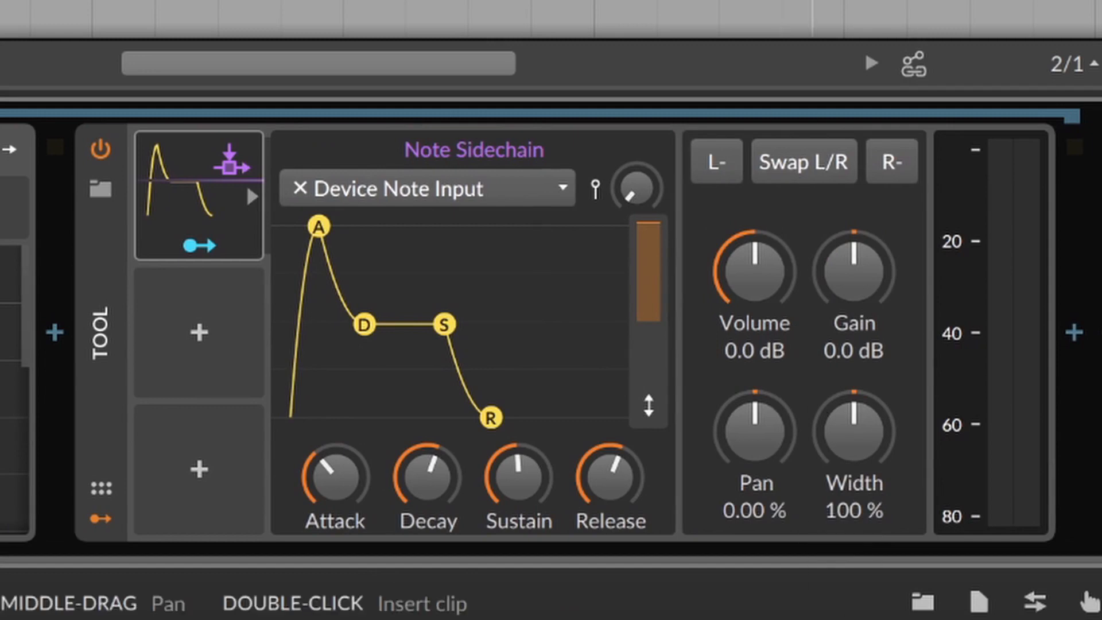
pyautogui.press('space')
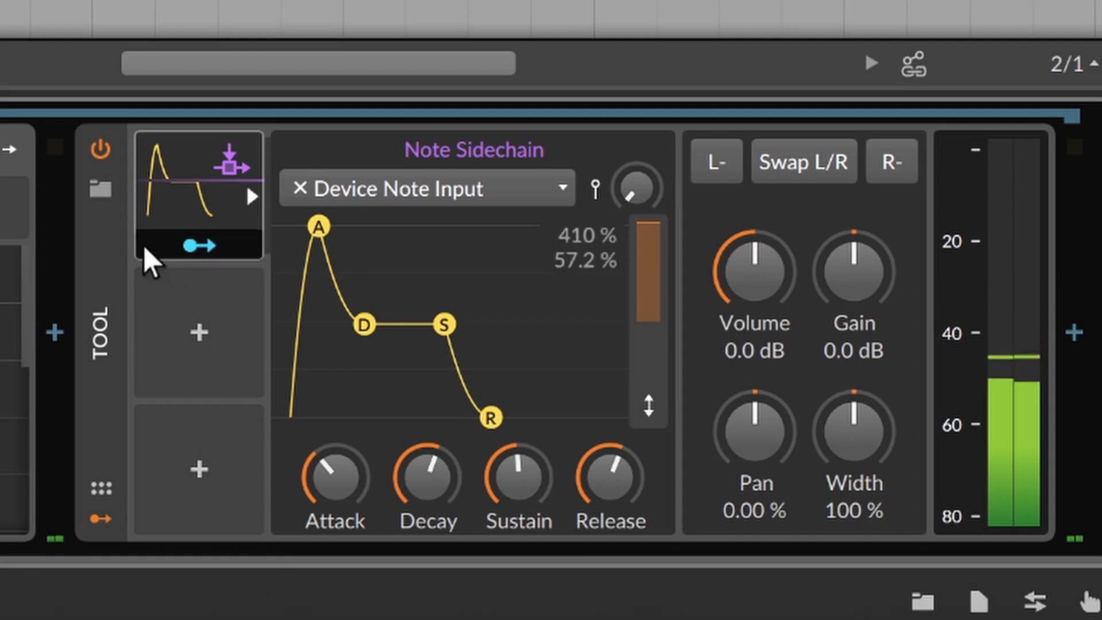
pyautogui.moveTo(749, 284); pyautogui.dragTo(749, 346)
pyautogui.click(210, 248)
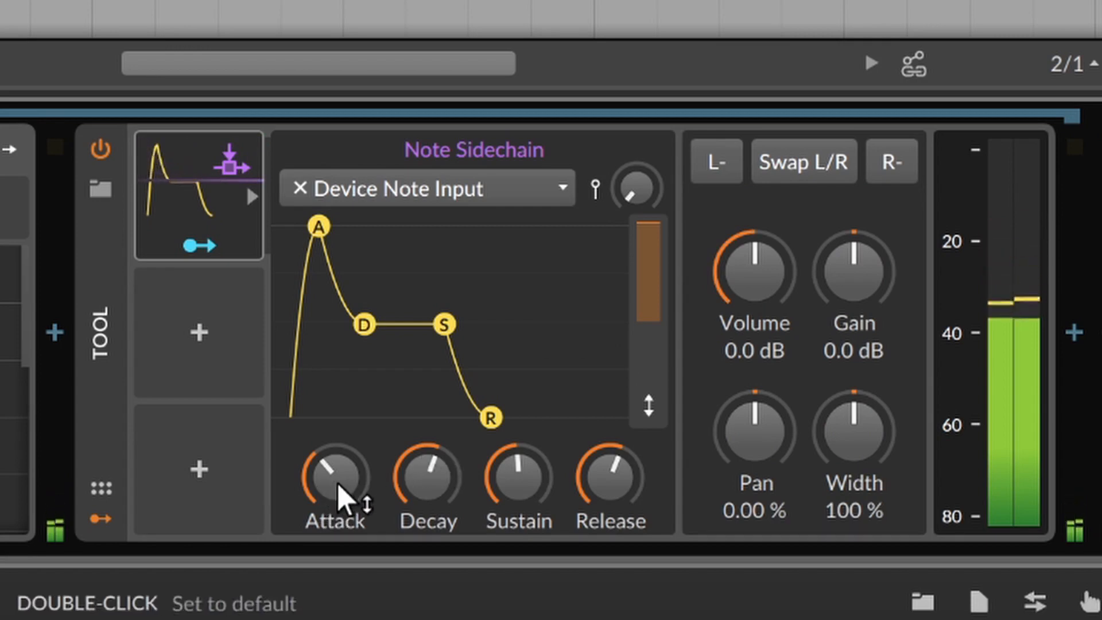
# Step: Shape the sidechain envelope: attack to minimum, sustain reset to default, and decay raised slightly
pyautogui.moveTo(343, 499); pyautogui.dragTo(343, 539)
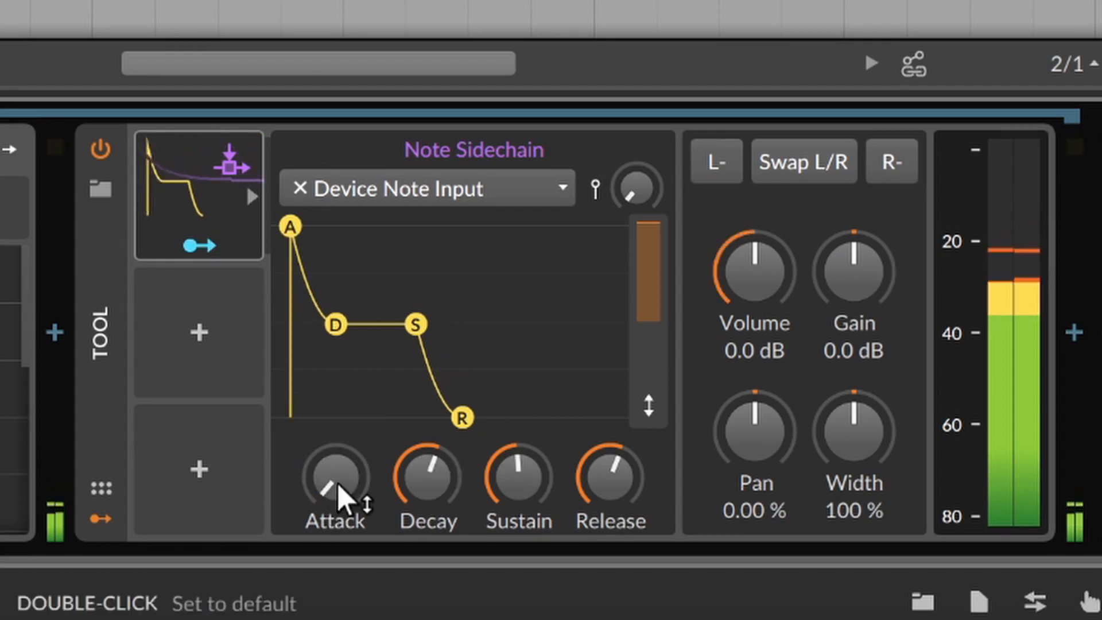
pyautogui.doubleClick(519, 488)
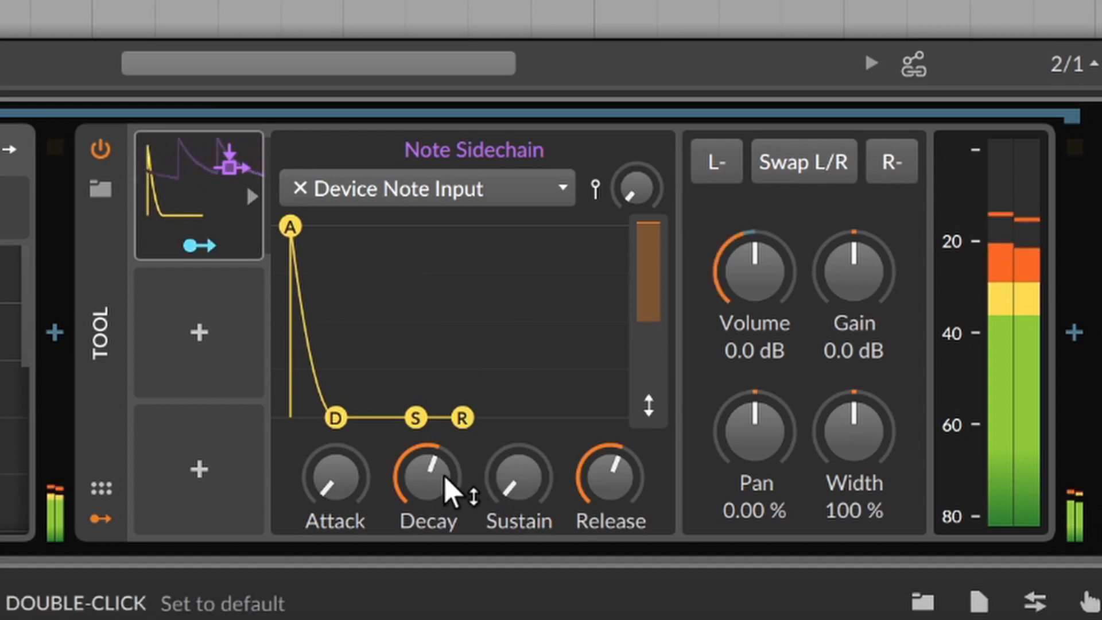
pyautogui.moveTo(443, 480); pyautogui.dragTo(443, 457)
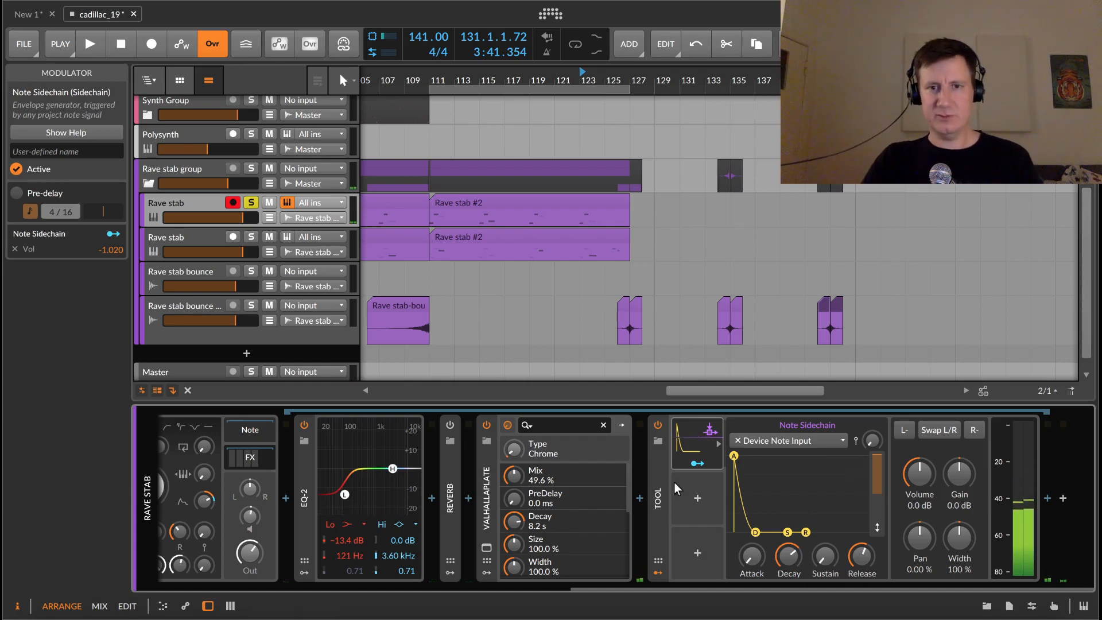
# Step: Insert an FX Layer container between ValhallaPlate and Tool by searching for "lay"
pyautogui.click(639, 498)
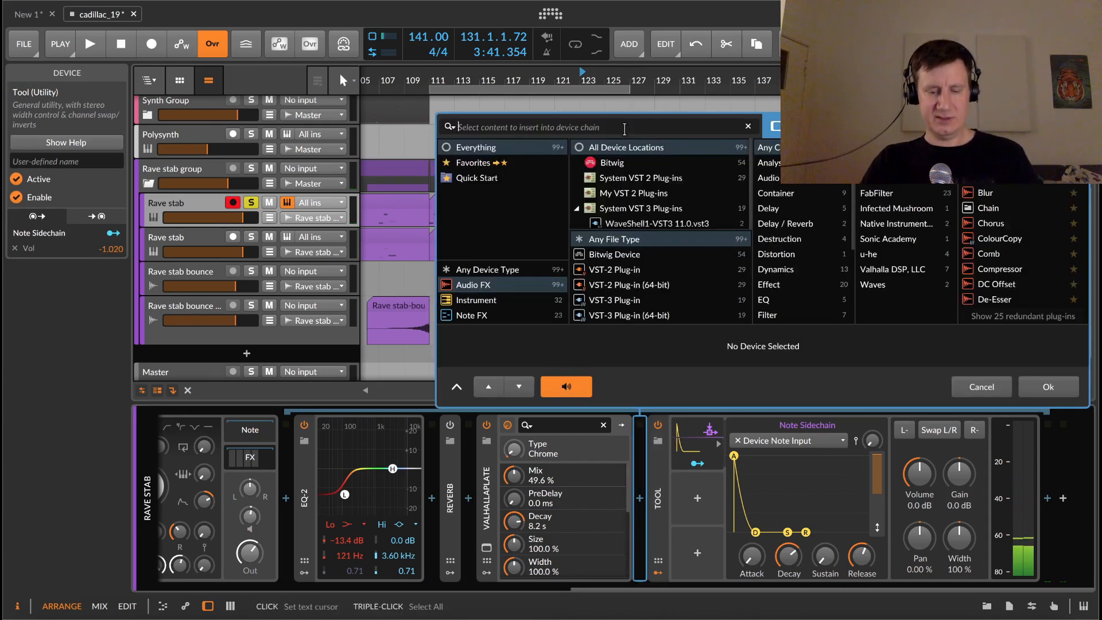
pyautogui.write('lay')
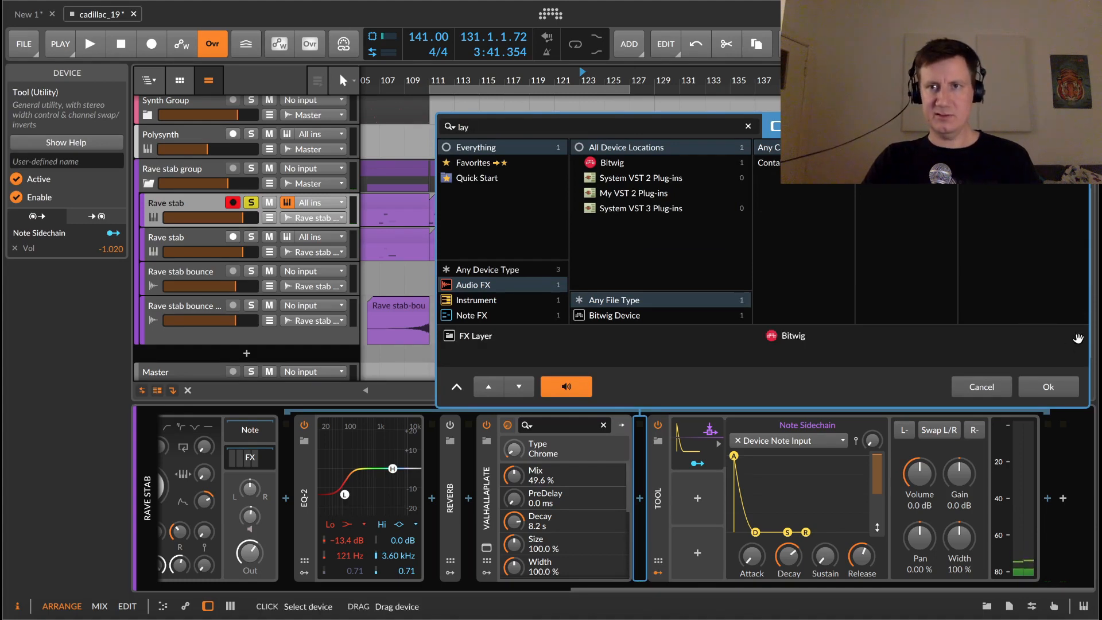
pyautogui.click(1076, 336)
pyautogui.click(1052, 388)
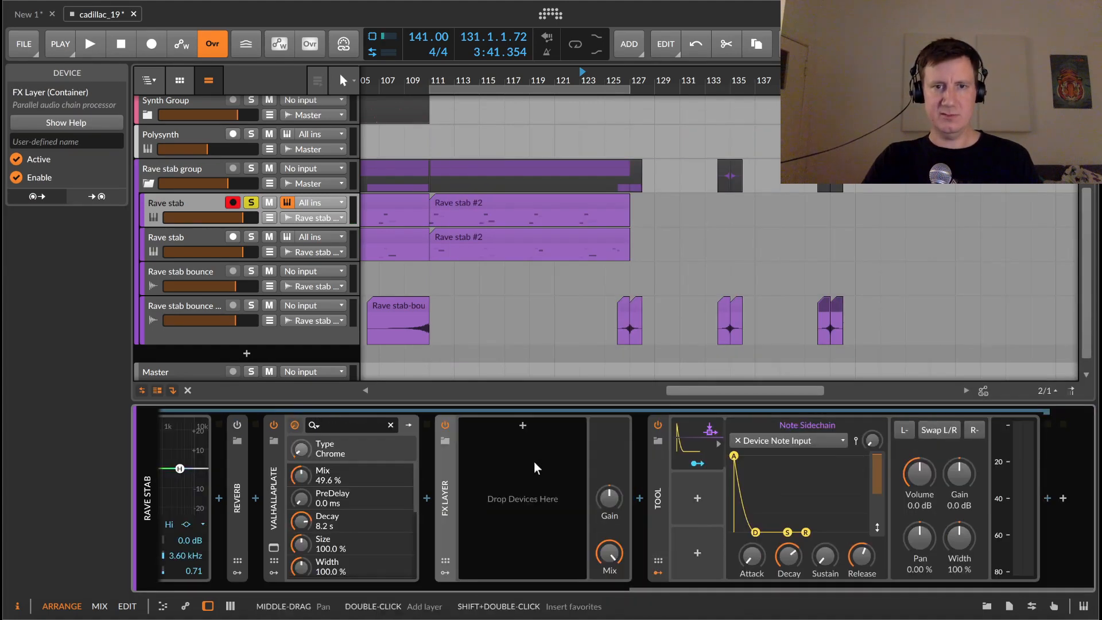
# Step: Add an empty layer to the FX Layer container
pyautogui.click(521, 425)
pyautogui.click(1046, 391)
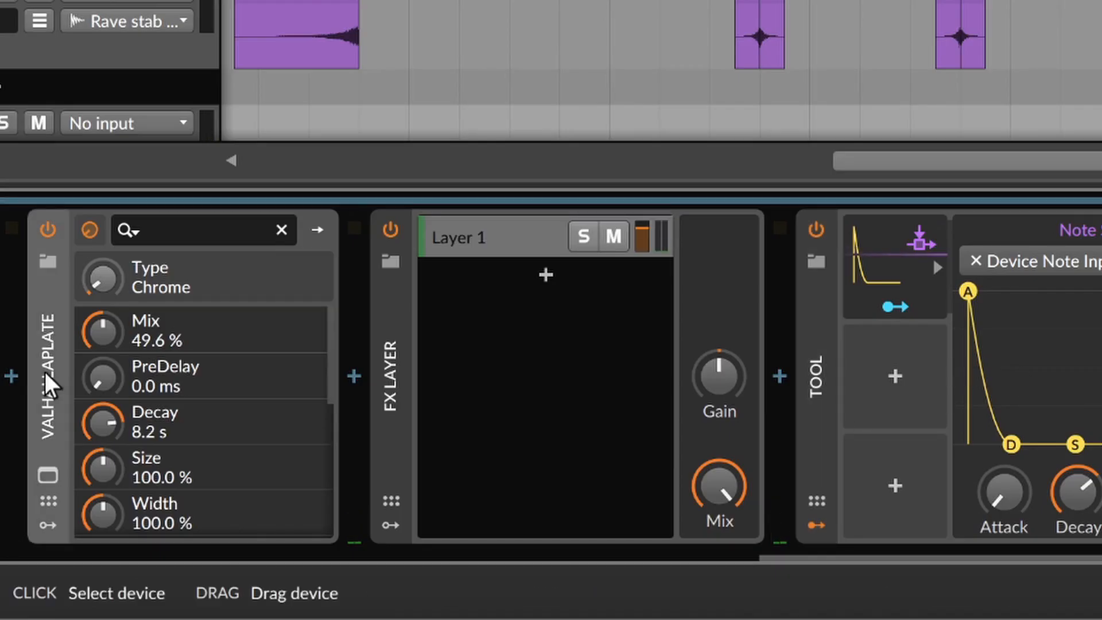
# Step: Move the ValhallaPlate device into the FX Layer as its own layer
pyautogui.moveTo(314, 341); pyautogui.dragTo(514, 285)
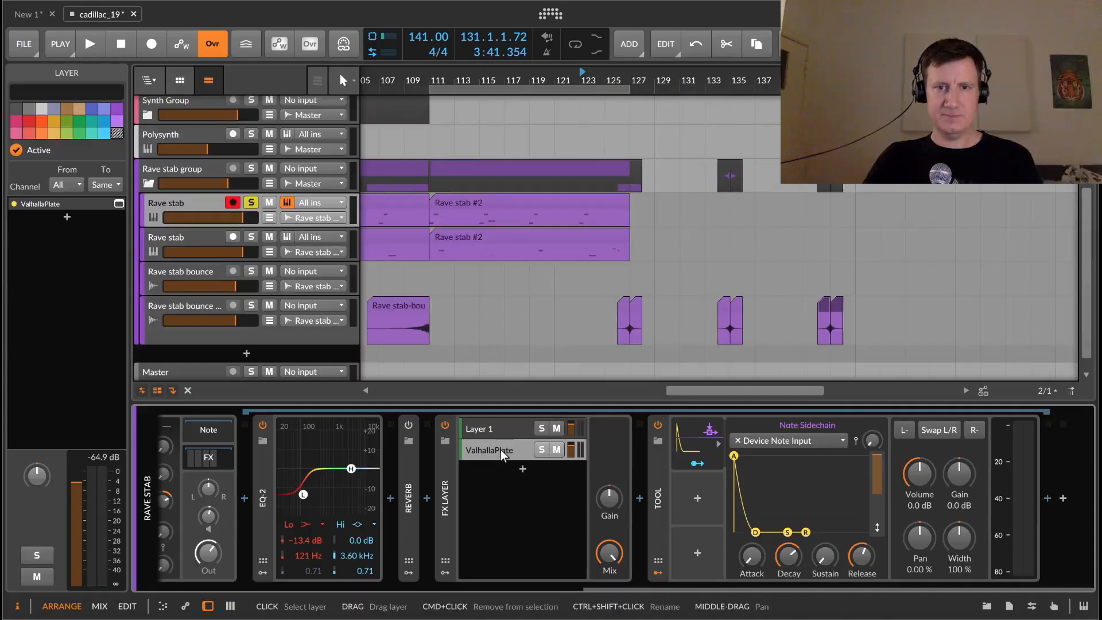
pyautogui.click(499, 280)
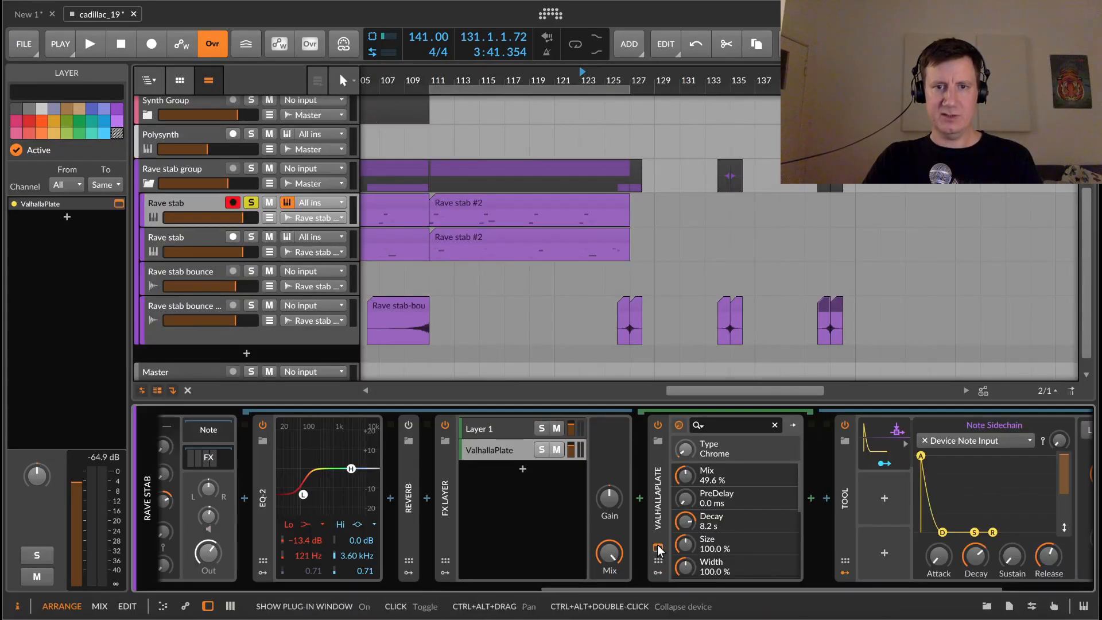
# Step: Open the layered ValhallaPlate's plug-in window and set its Mix to 100%
pyautogui.click(657, 546)
pyautogui.moveTo(294, 301); pyautogui.dragTo(294, 244)
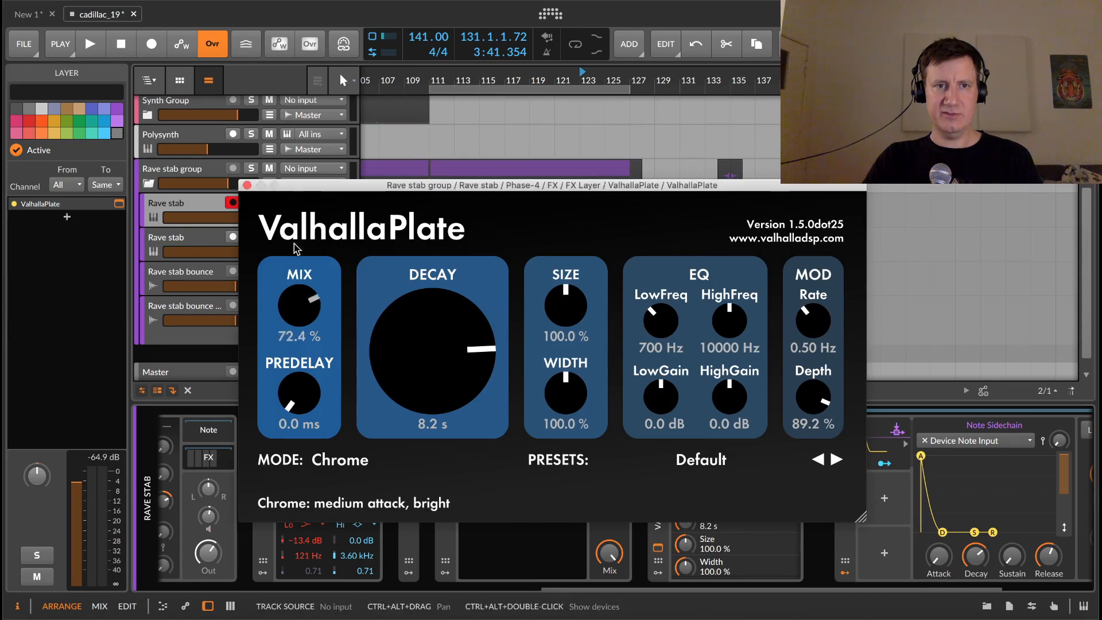
pyautogui.click(247, 184)
# Step: Inspect the FX Layer's Layer 1 and ValhallaPlate layers
pyautogui.click(484, 429)
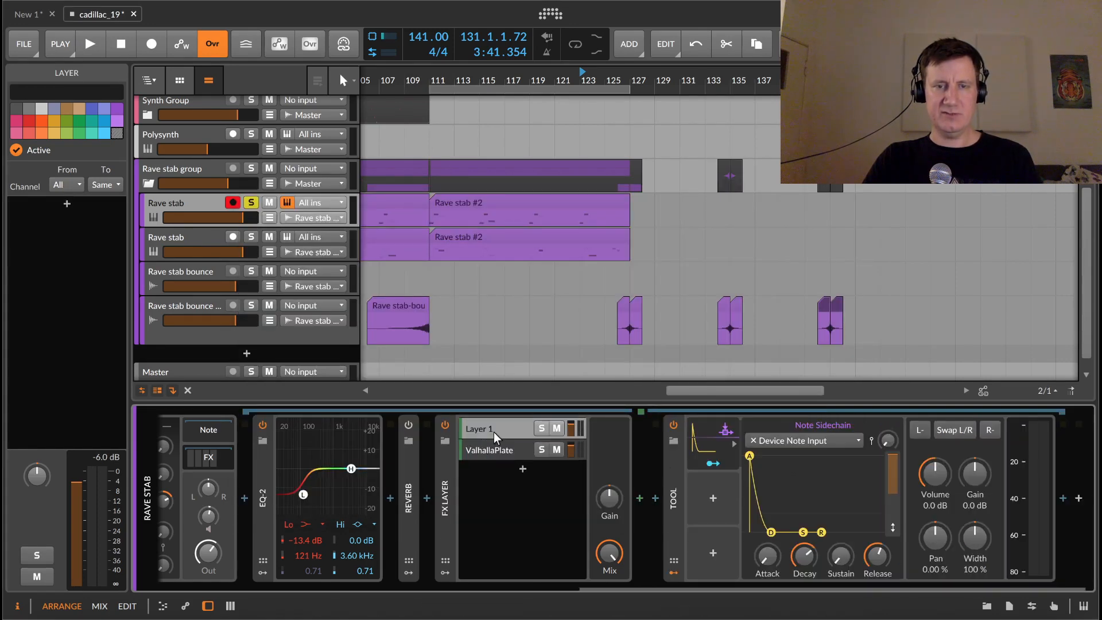
pyautogui.click(494, 452)
pyautogui.click(475, 484)
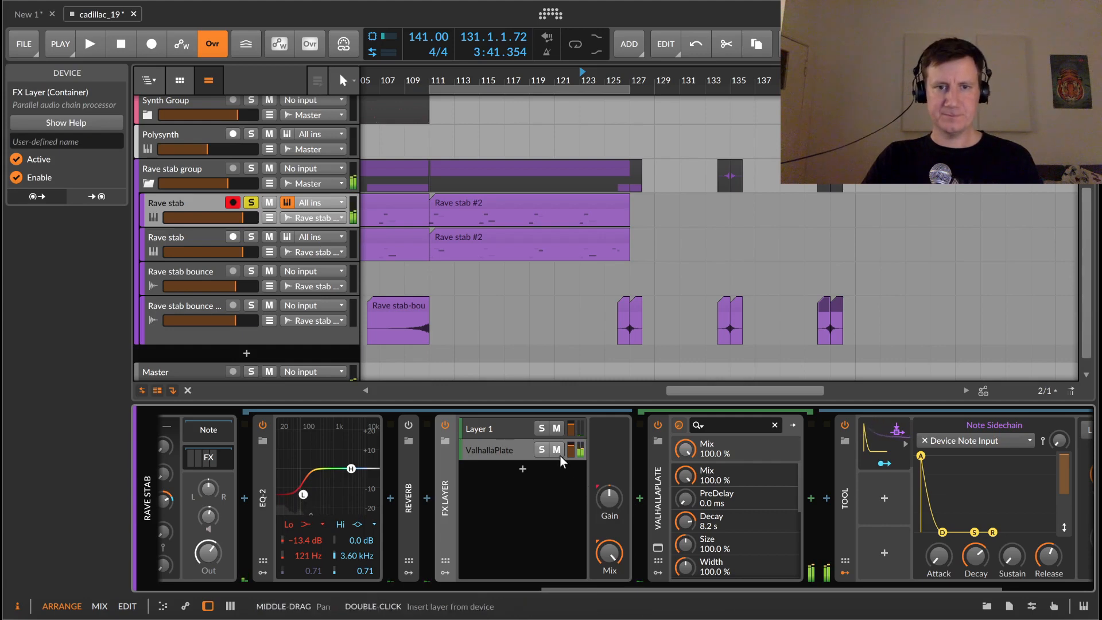
# Step: Move the Tool device into the ValhallaPlate layer, after the plug-in
pyautogui.click(842, 498)
pyautogui.moveTo(841, 589); pyautogui.dragTo(1010, 592)
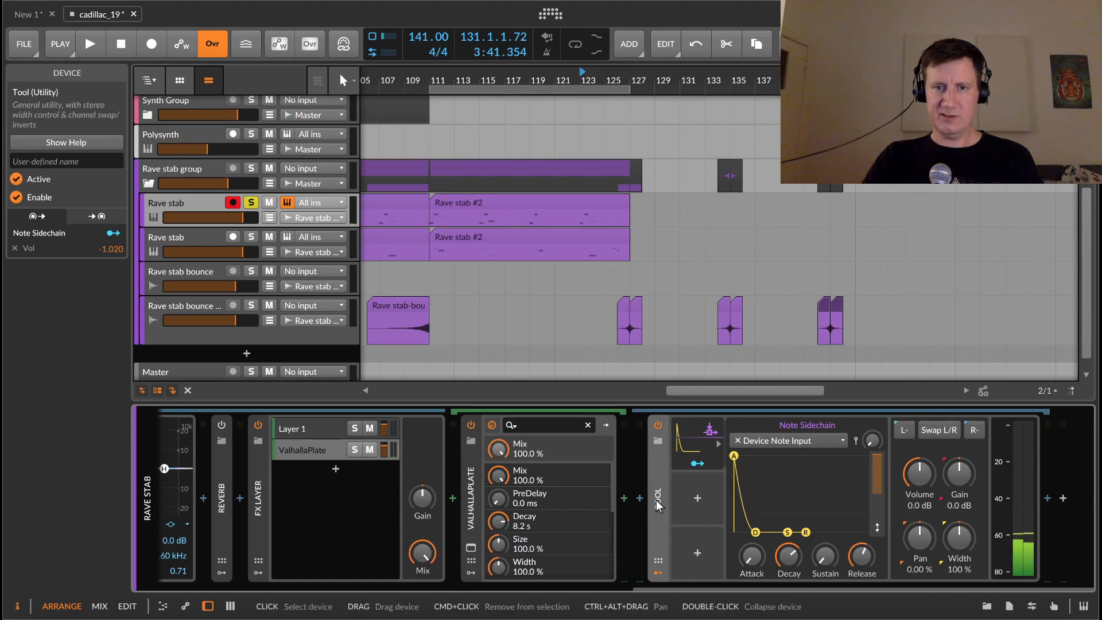
pyautogui.moveTo(656, 500); pyautogui.dragTo(624, 492)
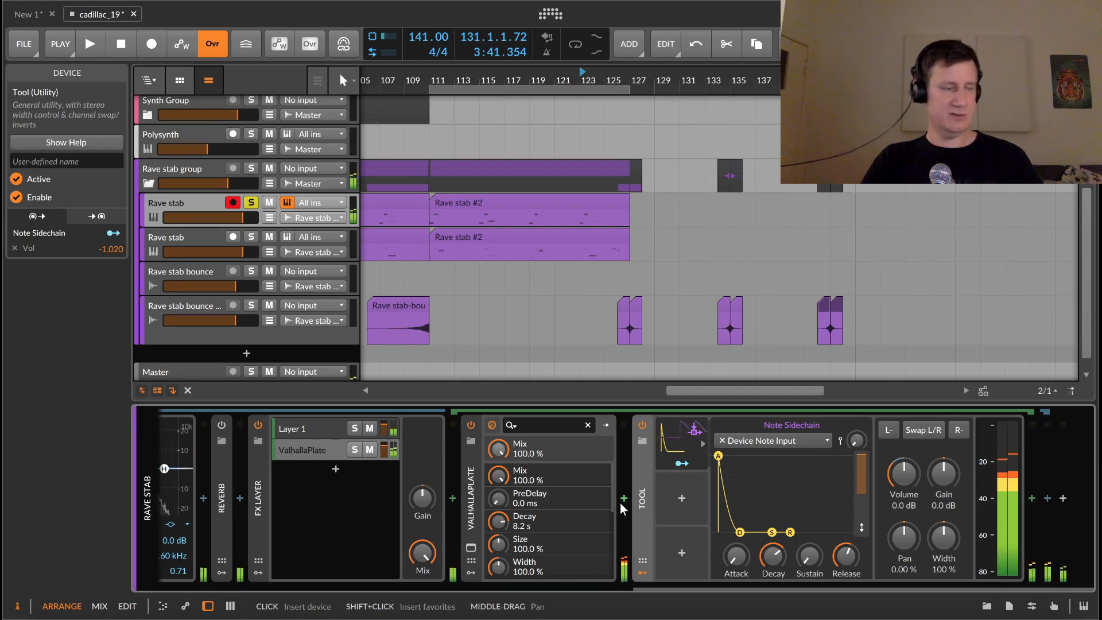
# Step: Raise the Tool's Note Sidechain decay to about 85%, then select the ValhallaPlate layer and the FX Layer device
pyautogui.moveTo(777, 556); pyautogui.dragTo(777, 534)
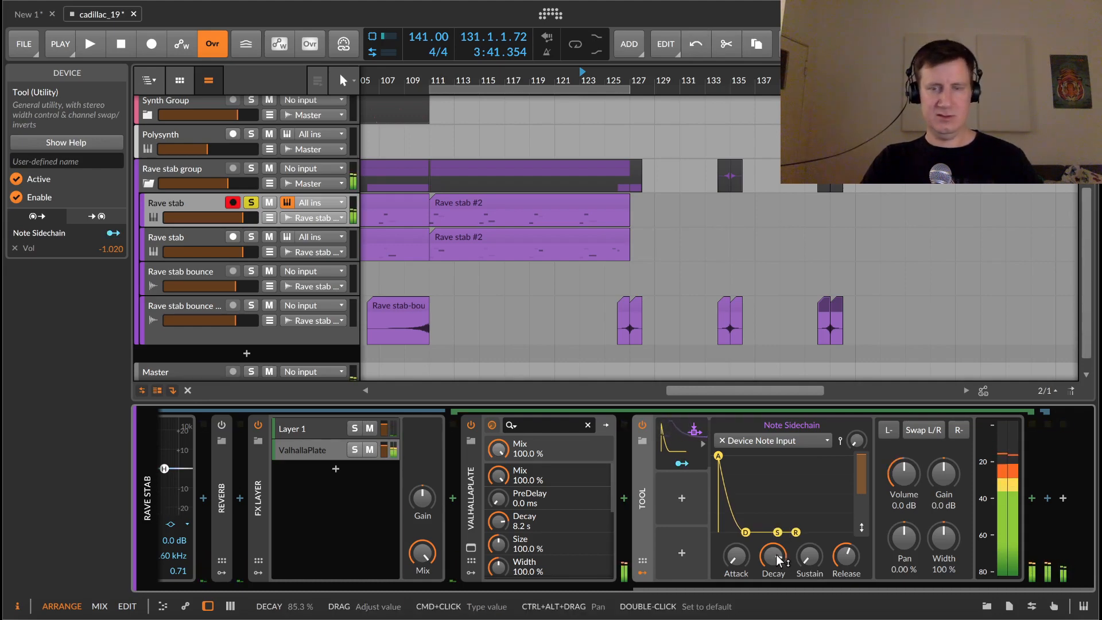
pyautogui.hscroll(-5, 758, 451)
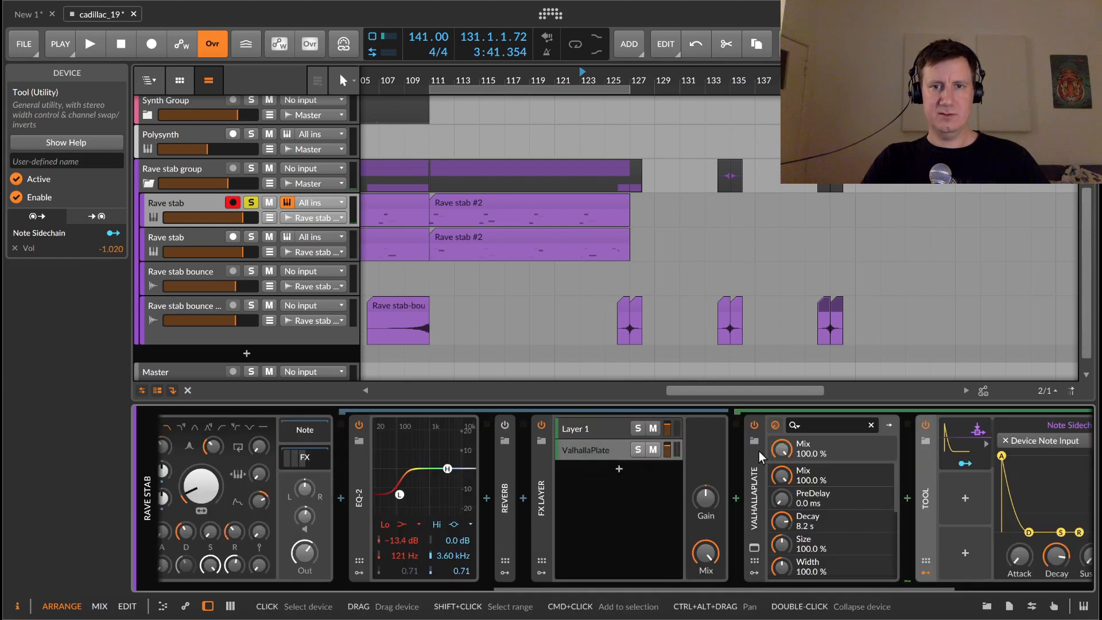
pyautogui.click(597, 450)
pyautogui.hscroll(-5, 668, 456)
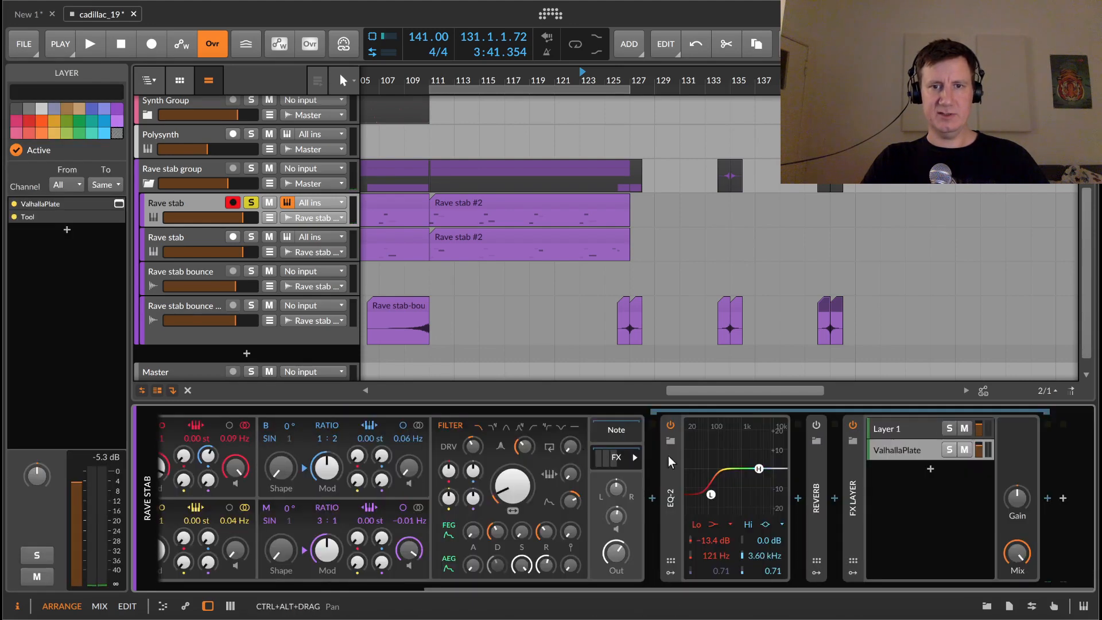
pyautogui.click(857, 480)
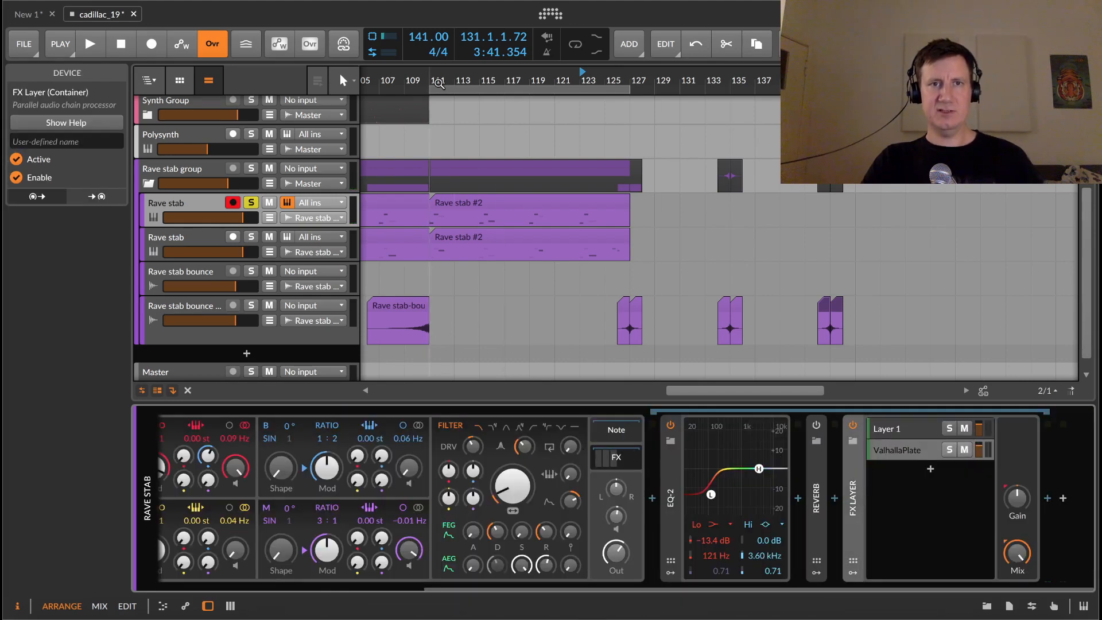
# Step: Open the Rave stab track's automation lane for the FX Layer's Mix and set the Mix to 7.5%
pyautogui.moveTo(437, 80); pyautogui.dragTo(426, 83)
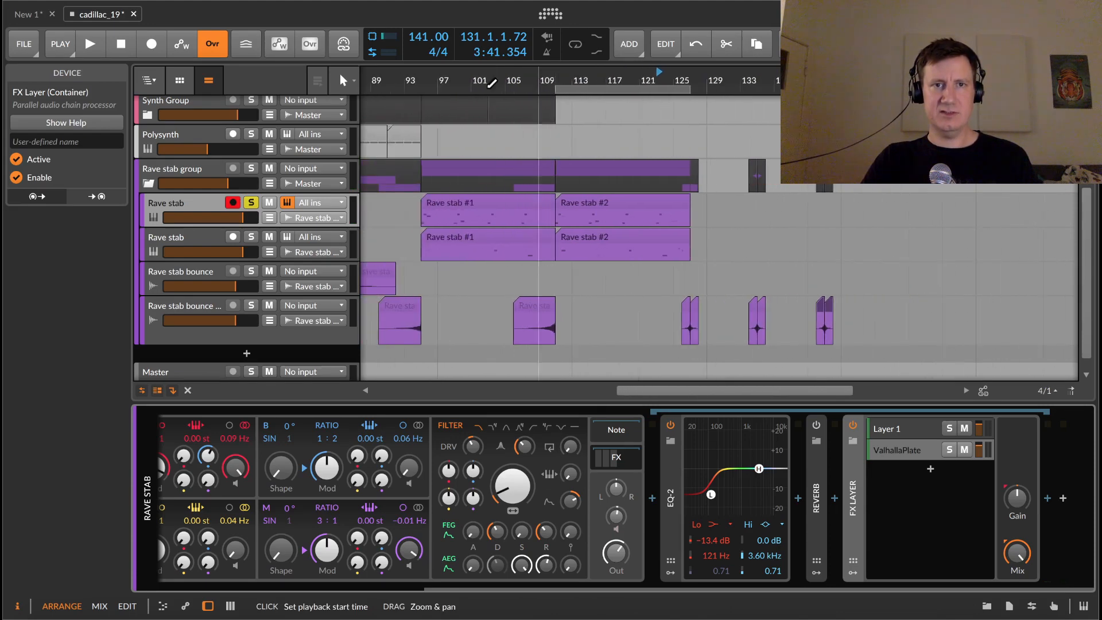
pyautogui.scroll(3, 557, 75)
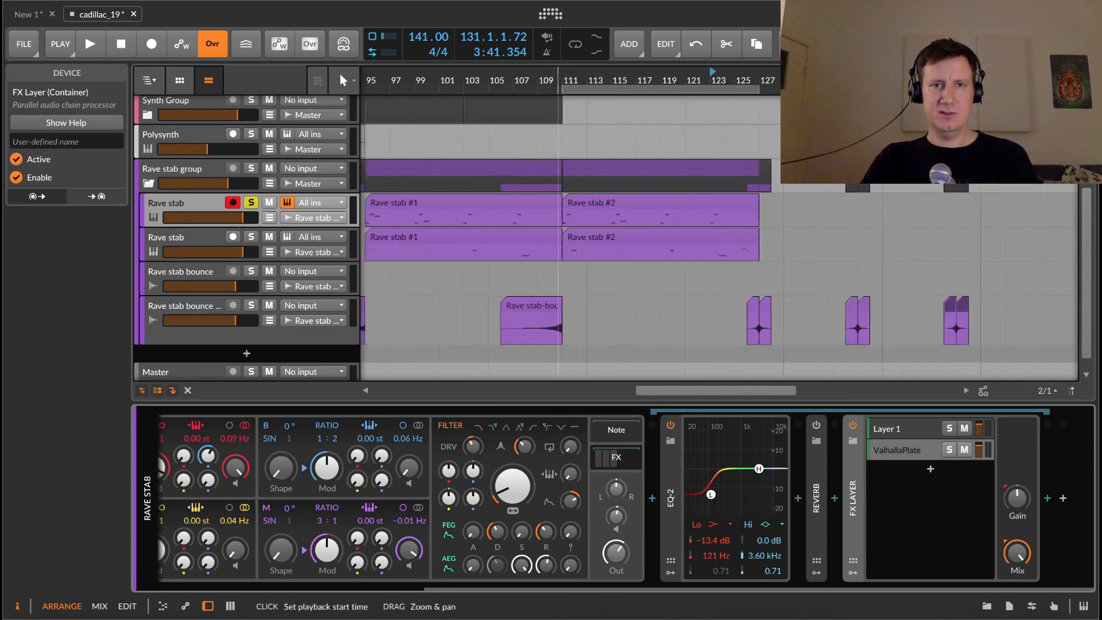
pyautogui.moveTo(630, 79); pyautogui.dragTo(633, 138)
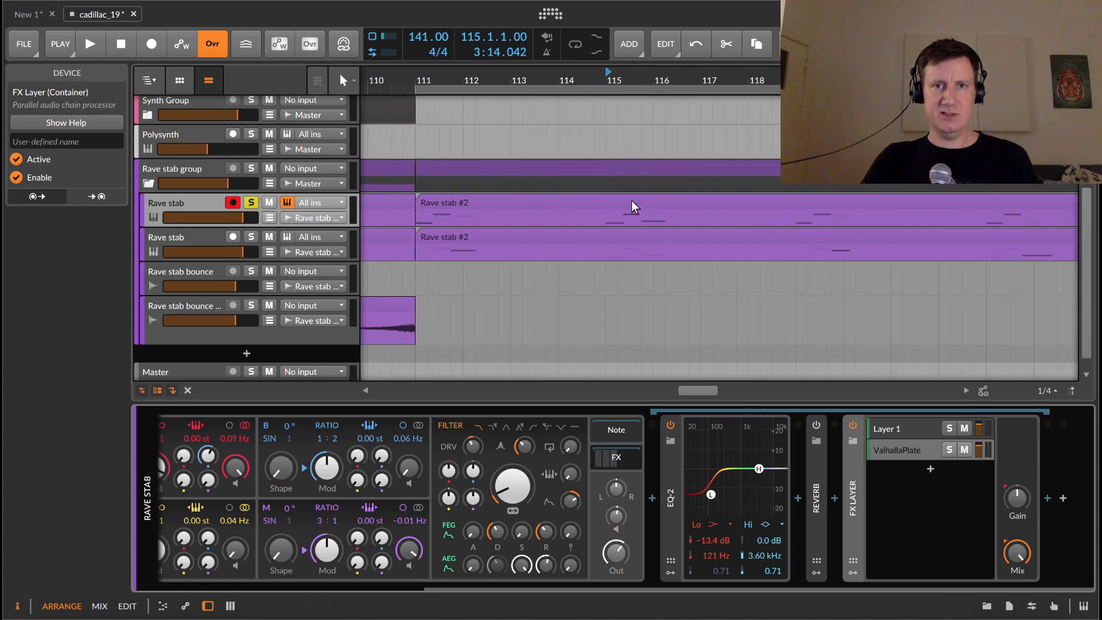
pyautogui.click(269, 218)
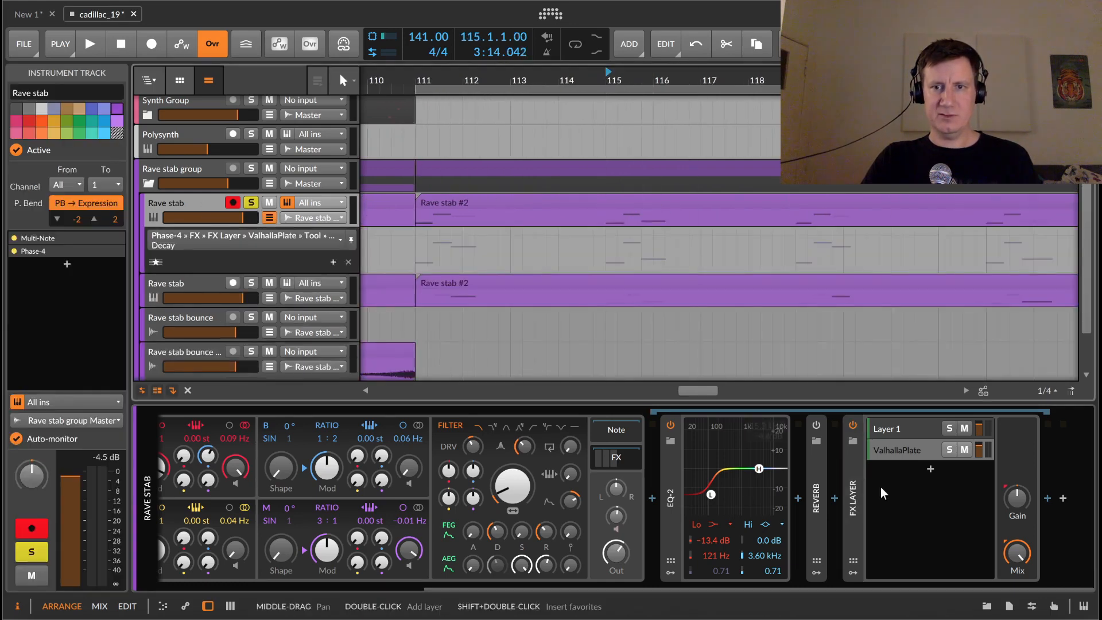
pyautogui.click(854, 494)
pyautogui.moveTo(1017, 553); pyautogui.dragTo(1017, 540)
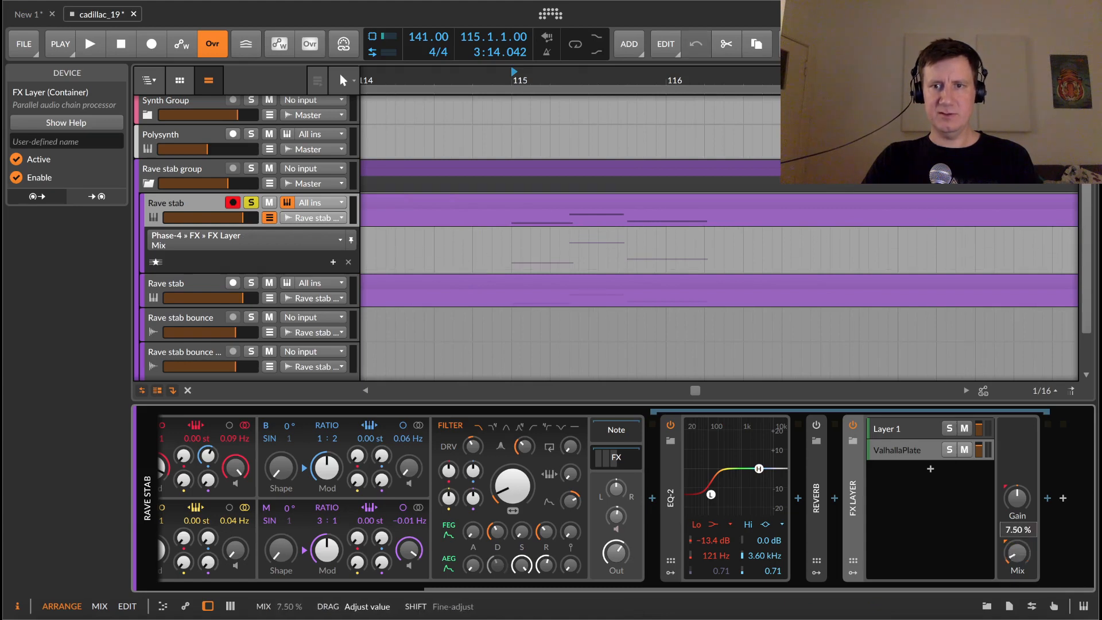
# Step: Draw FX Layer Mix automation ramping from 0% up to 100% around bar 115 and back down to 0%
pyautogui.moveTo(511, 261); pyautogui.dragTo(512, 269)
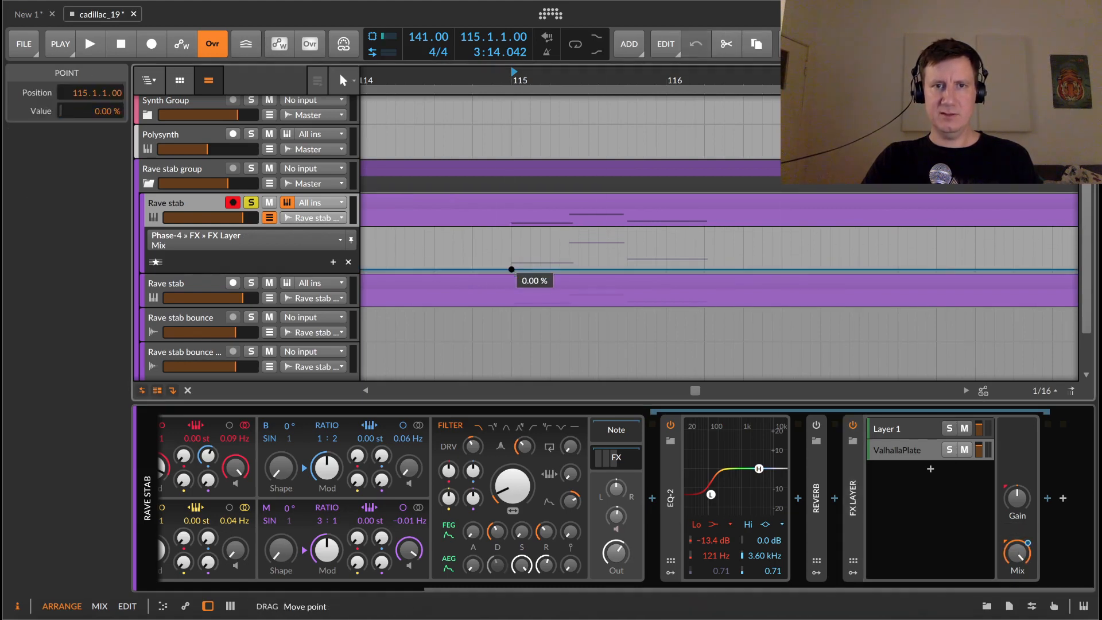
pyautogui.moveTo(609, 269); pyautogui.dragTo(627, 229)
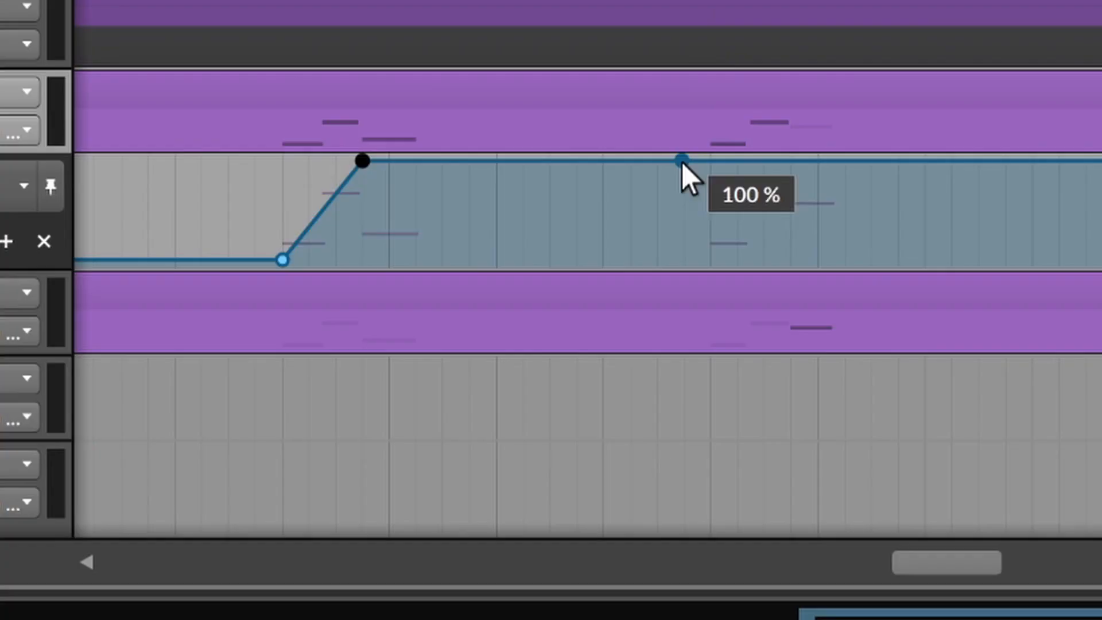
pyautogui.click(656, 161)
pyautogui.moveTo(683, 161); pyautogui.dragTo(710, 260)
pyautogui.scroll(-3, 975, 229)
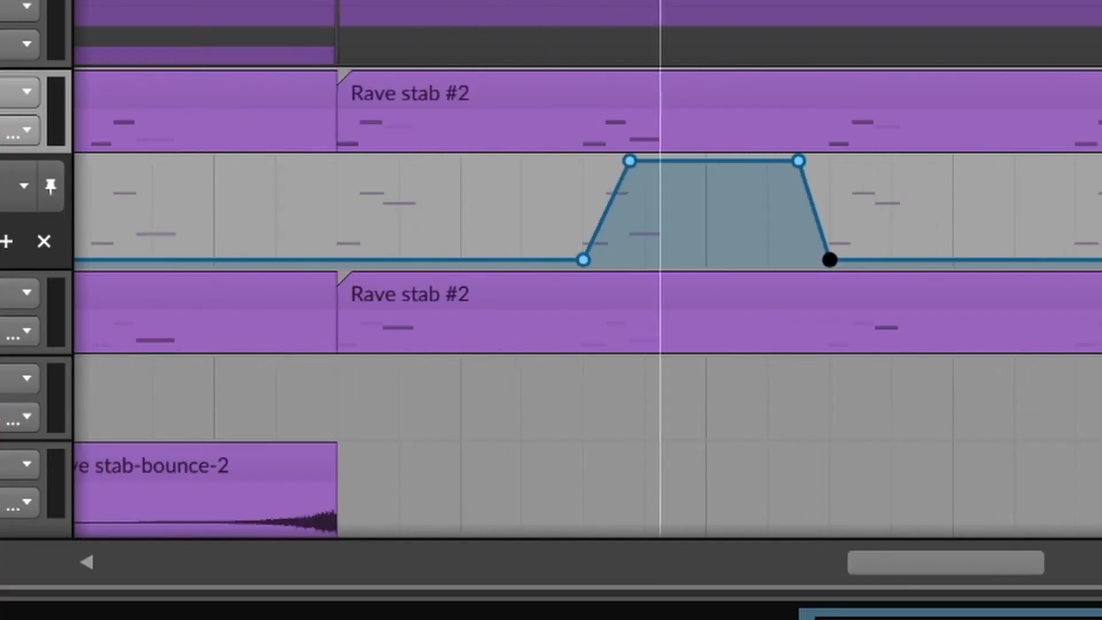
pyautogui.click(649, 2)
pyautogui.scroll(5, 679, 229)
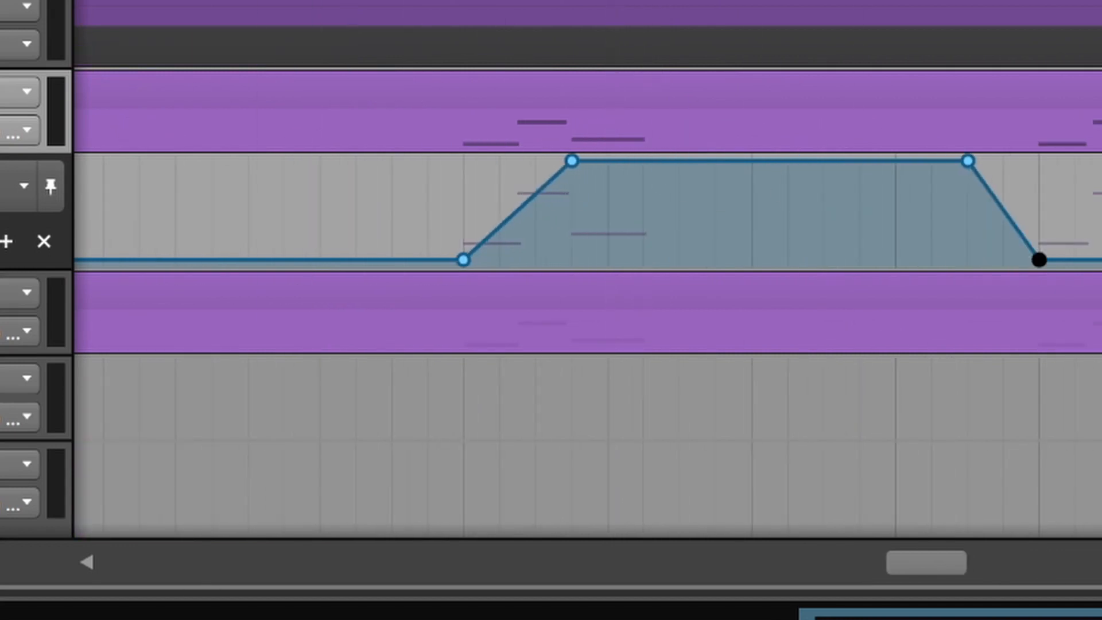
# Step: Play back and extend the Mix automation with a second ramp rising to 100% after the first shape
pyautogui.press('space')
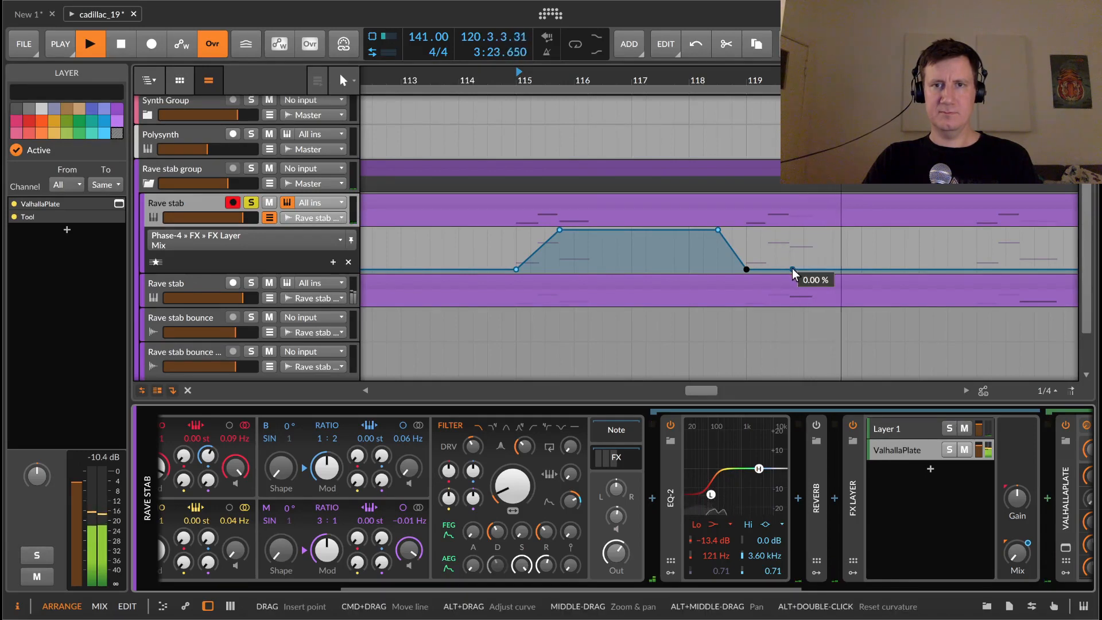
pyautogui.moveTo(722, 269); pyautogui.dragTo(889, 231)
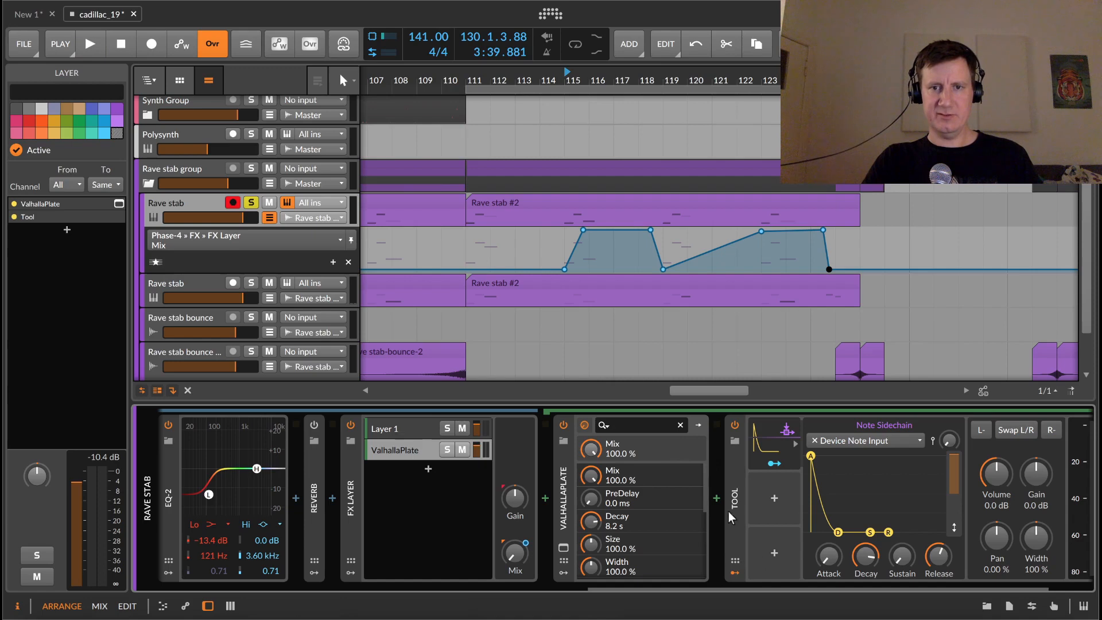
# Step: Insert an EQ-2 after the Tool in the ValhallaPlate layer by searching for eq
pyautogui.moveTo(856, 583); pyautogui.dragTo(952, 586)
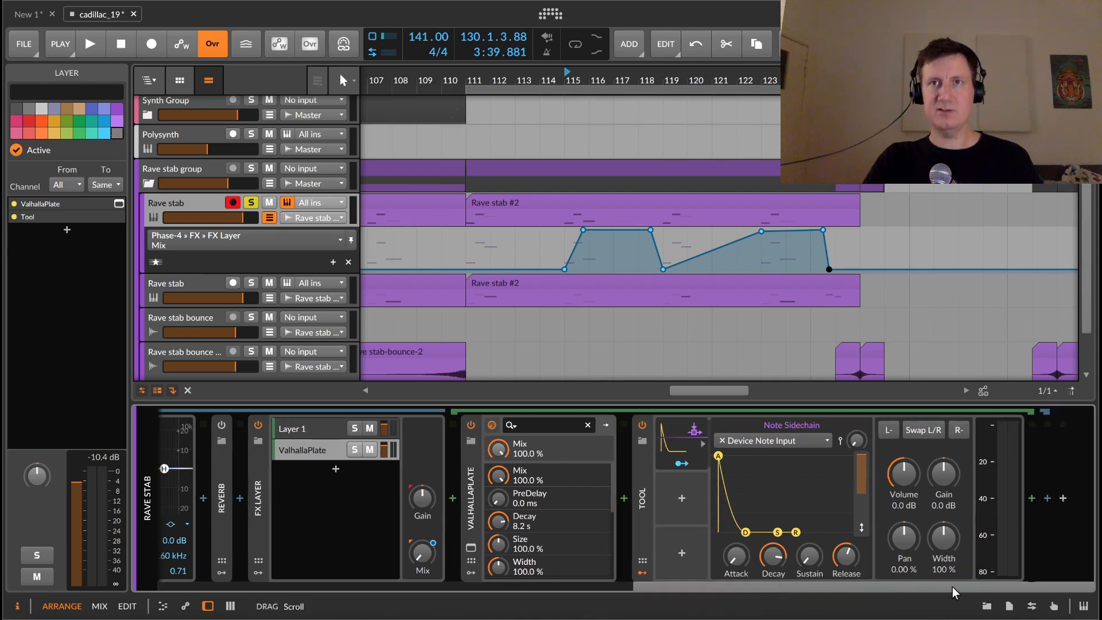
pyautogui.click(1032, 498)
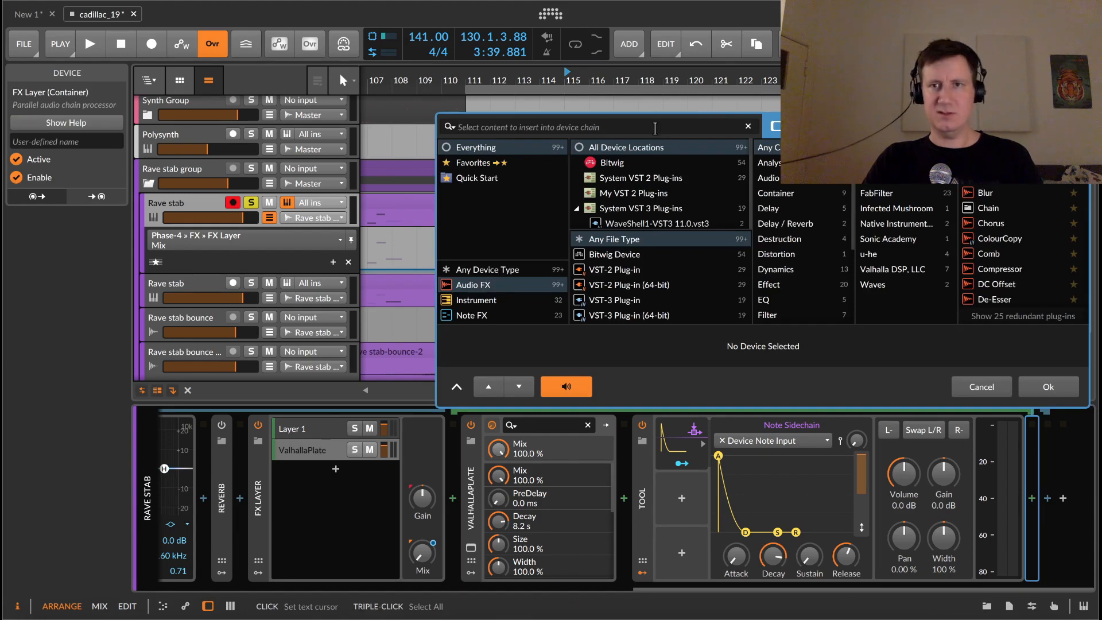
pyautogui.write('eq')
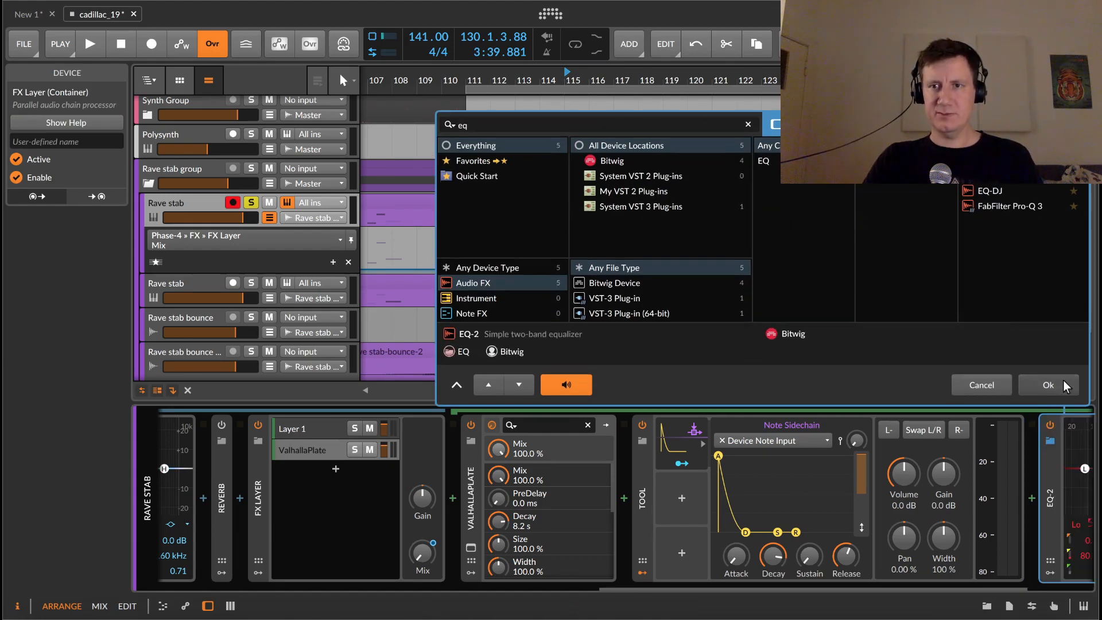
pyautogui.click(1063, 380)
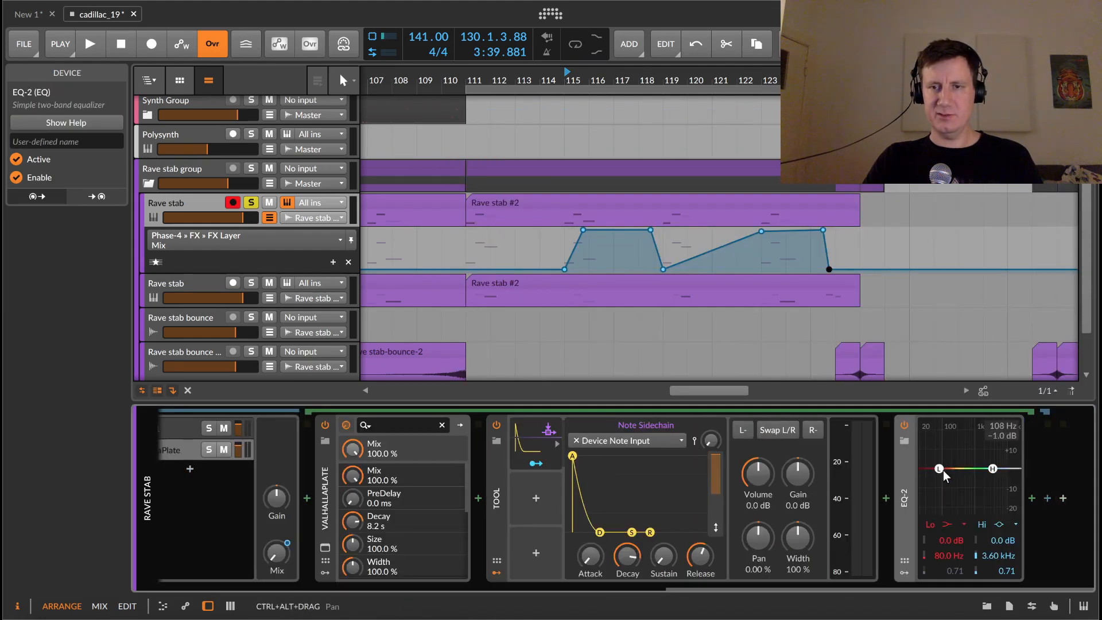
# Step: Set the EQ-2 low band to -24 dB at about 417 Hz, auditioning the reverb during playback
pyautogui.moveTo(939, 469); pyautogui.dragTo(953, 577)
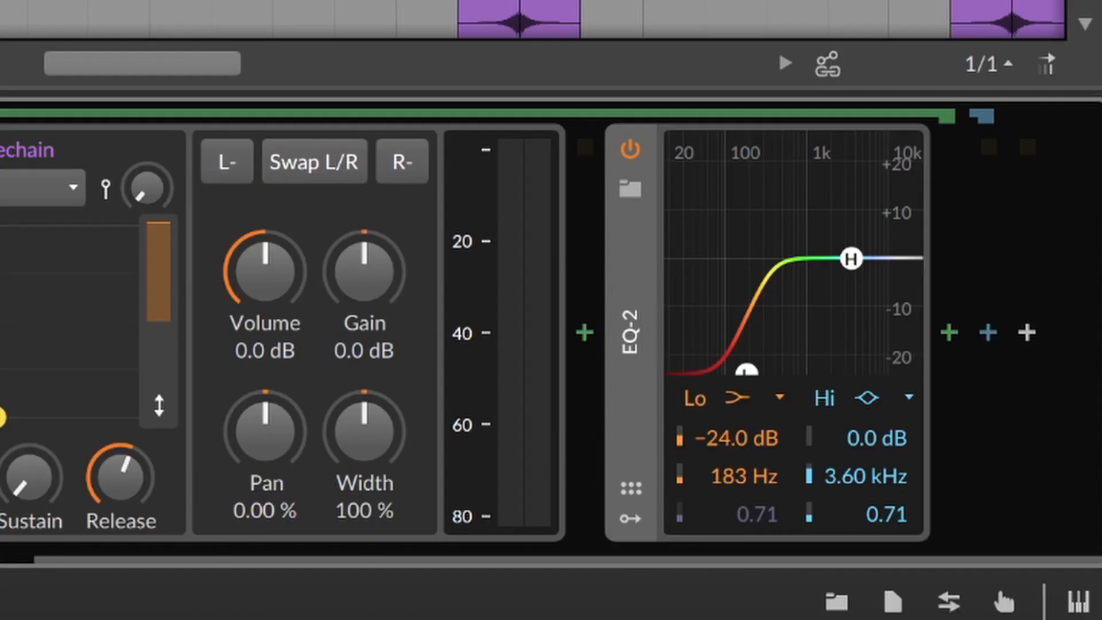
pyautogui.press('space')
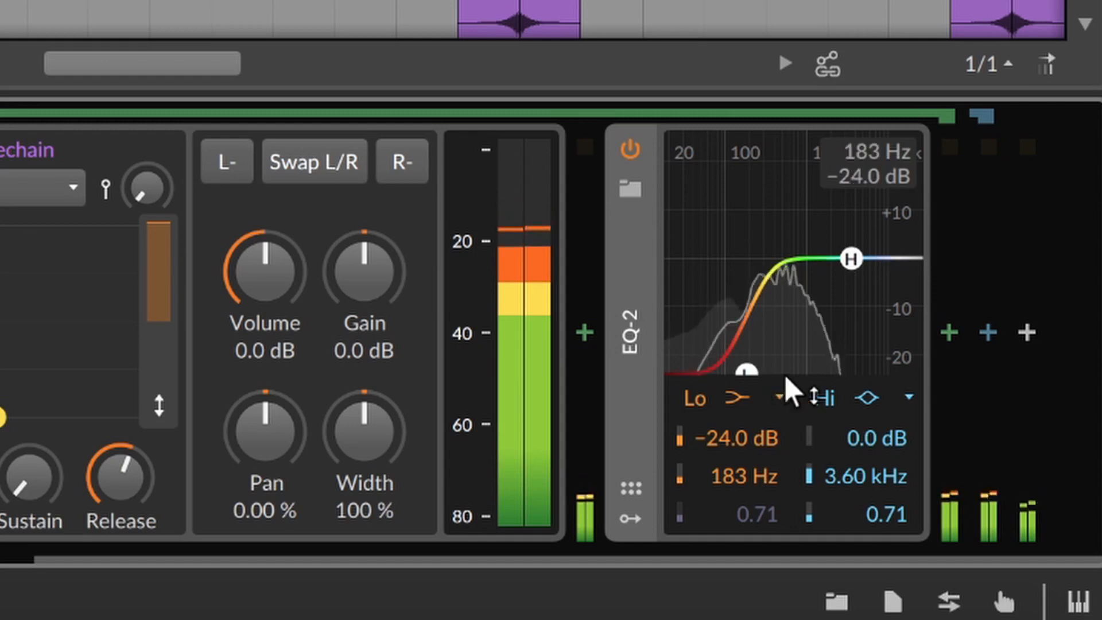
pyautogui.moveTo(757, 370); pyautogui.dragTo(788, 373)
pyautogui.press('space')
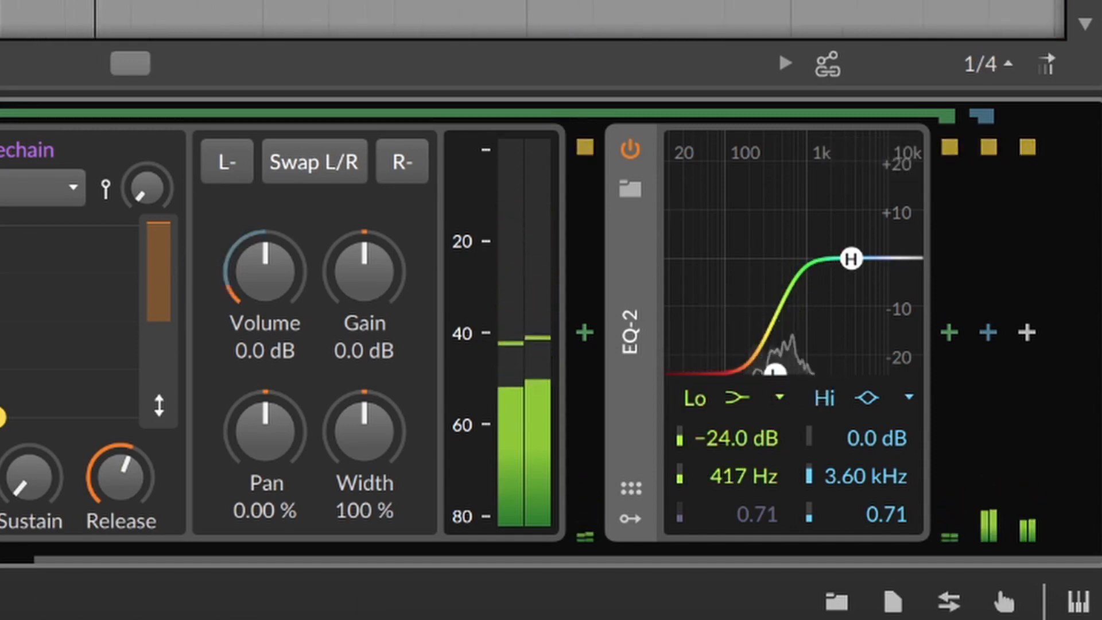
pyautogui.press('space')
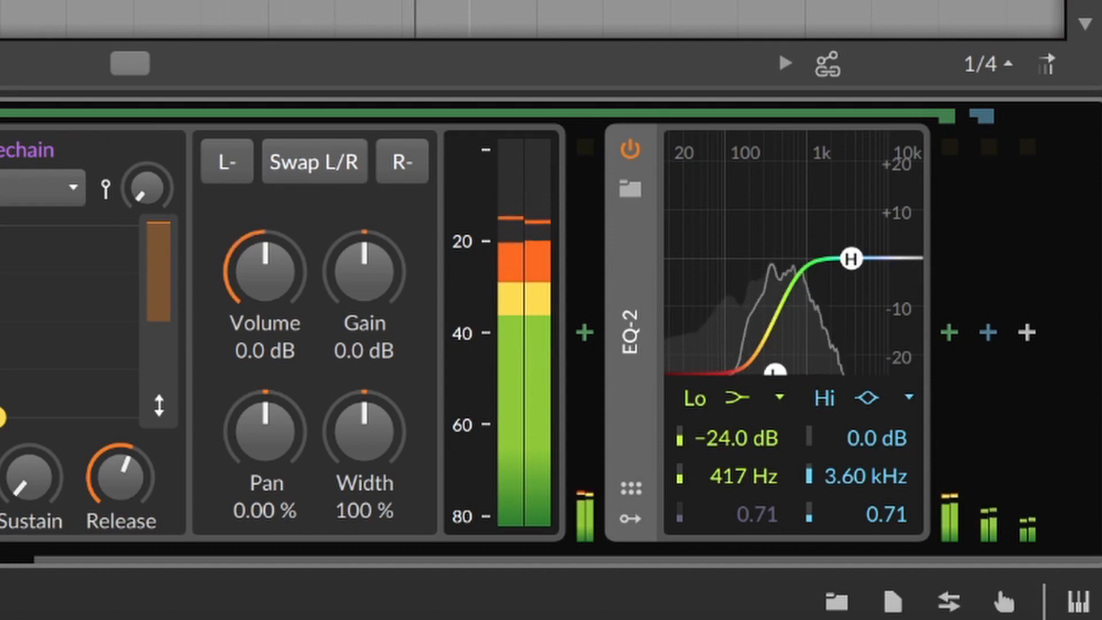
# Step: Lower the middle Mix automation point to 79% and stop playback
pyautogui.scroll(-5, 540, 19)
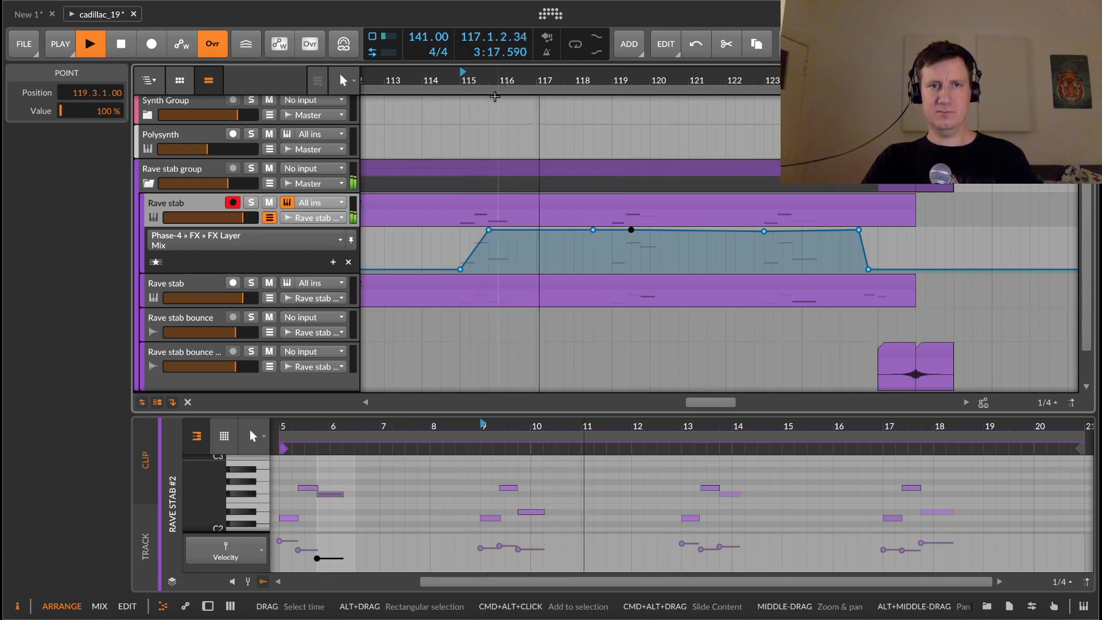
pyautogui.moveTo(464, 80); pyautogui.dragTo(545, 80)
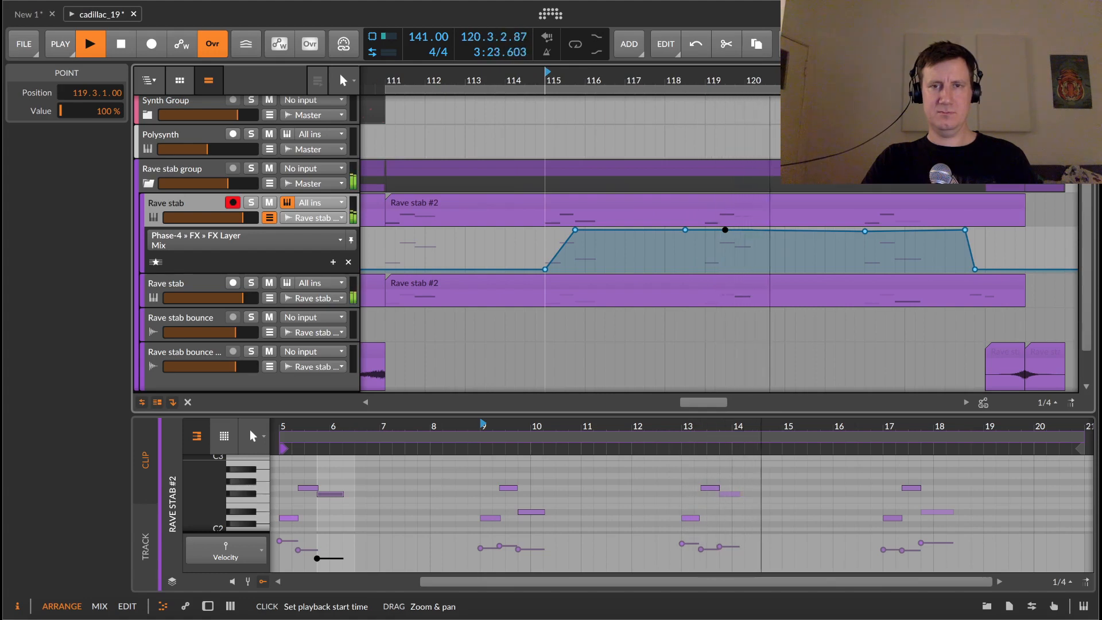
pyautogui.moveTo(546, 81); pyautogui.dragTo(525, 77)
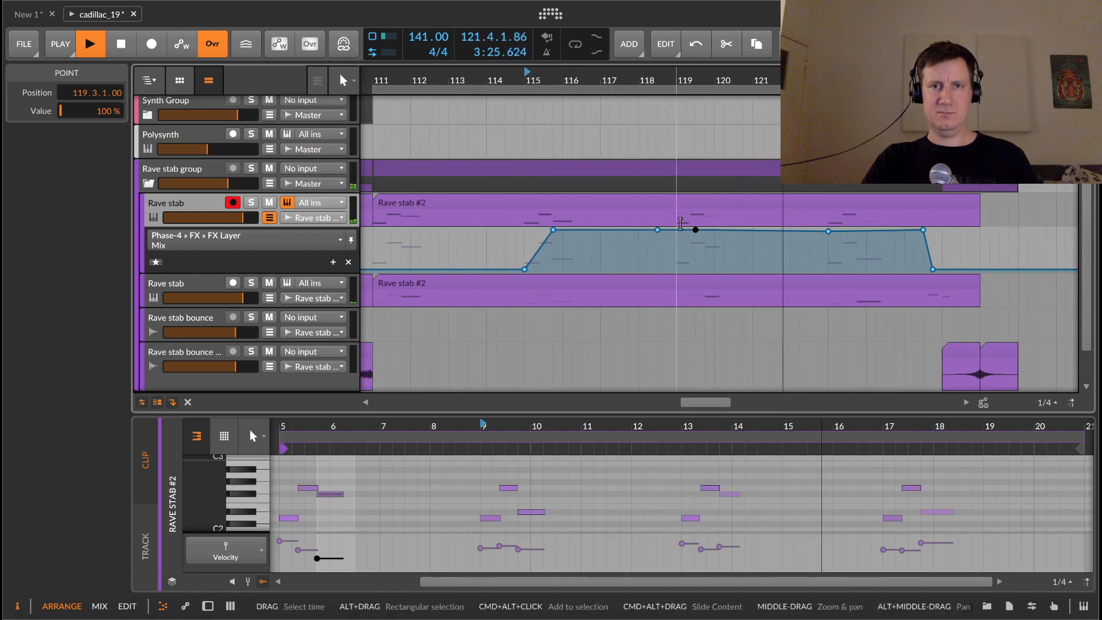
pyautogui.moveTo(695, 229); pyautogui.dragTo(724, 238)
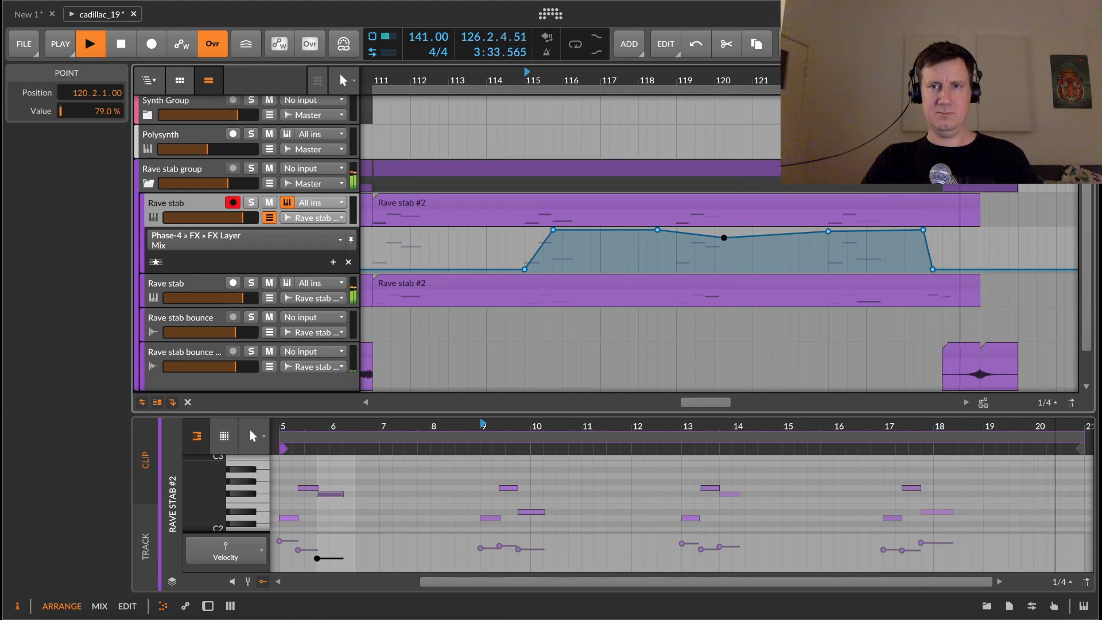
pyautogui.moveTo(865, 81); pyautogui.dragTo(852, 23)
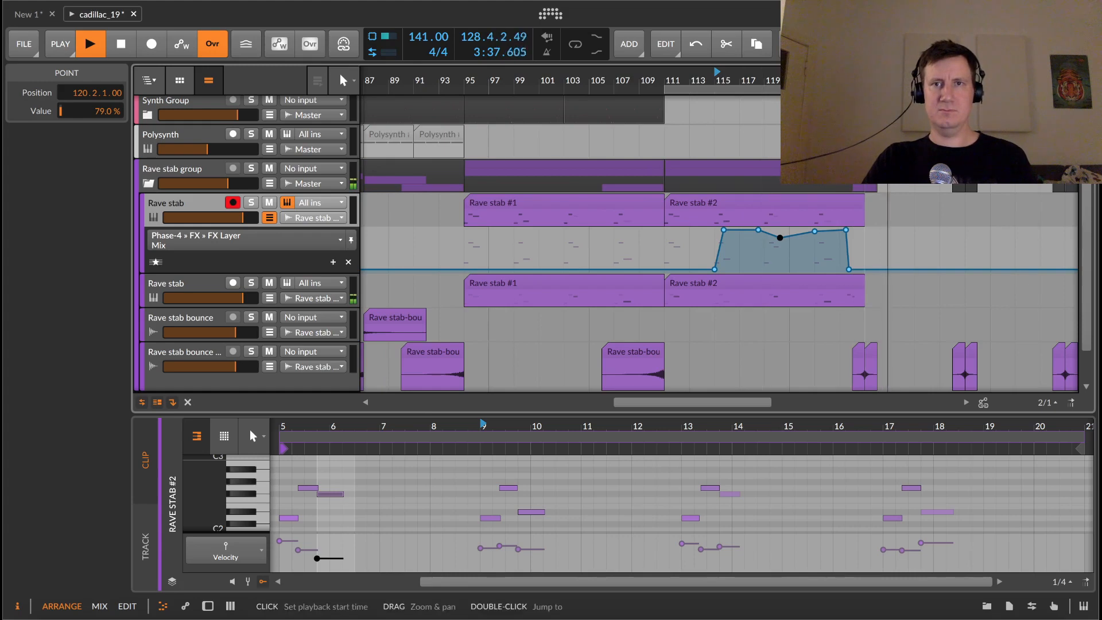
pyautogui.press('space')
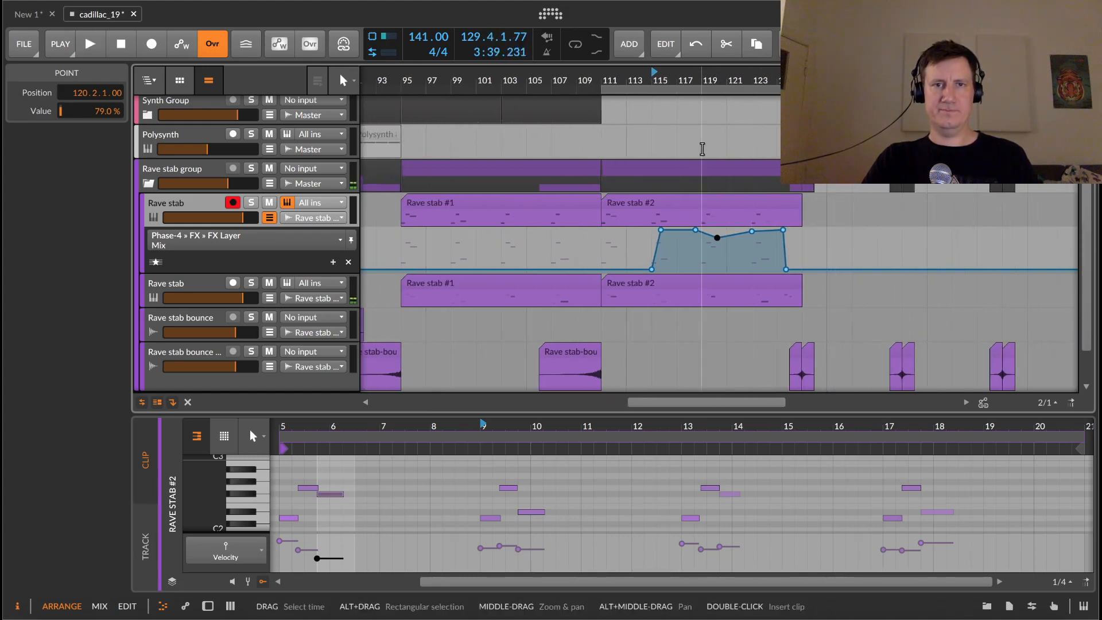